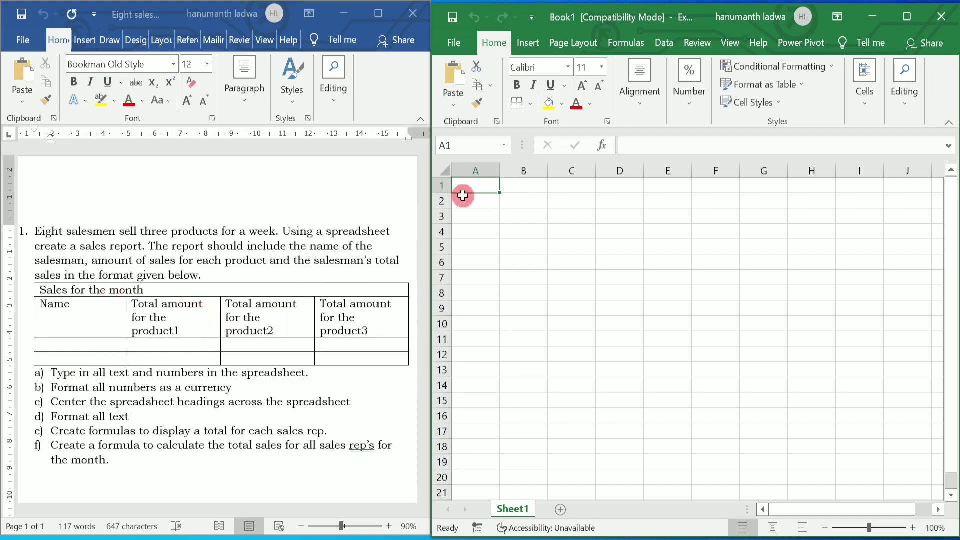
Enter the title 'sales for the month' in A1, then headings 'name' and 'total amount for the product1' in row 2.
type("sales")
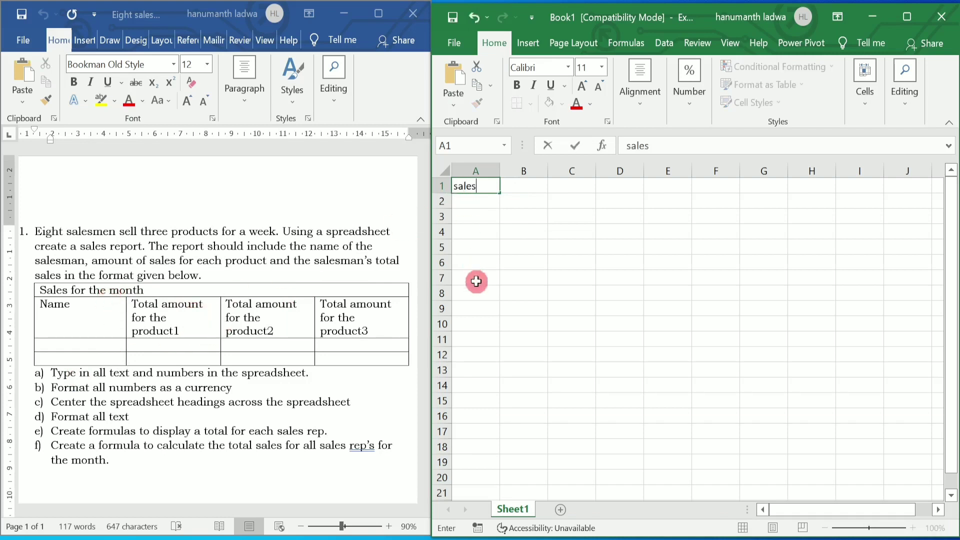
type(" for the month")
key("Return")
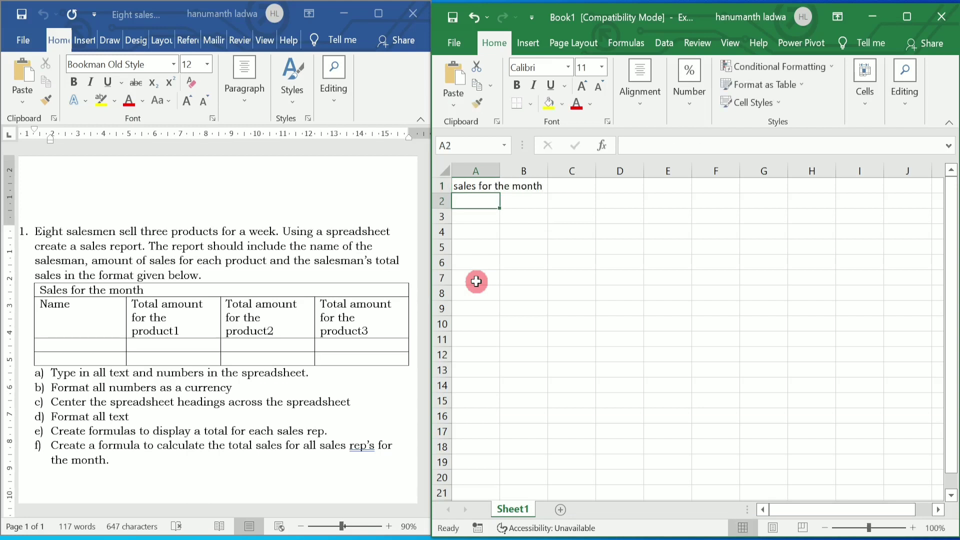
type("nam")
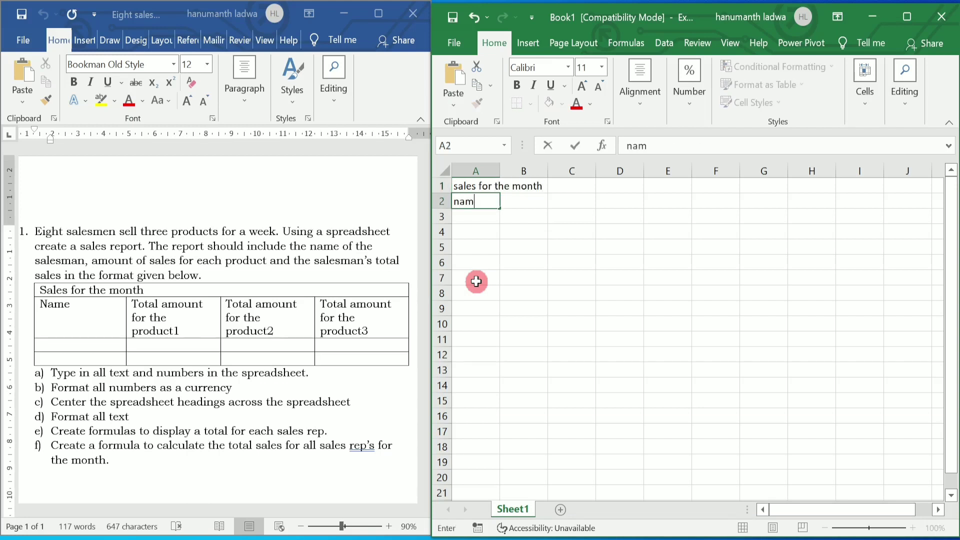
type("e")
key("Tab")
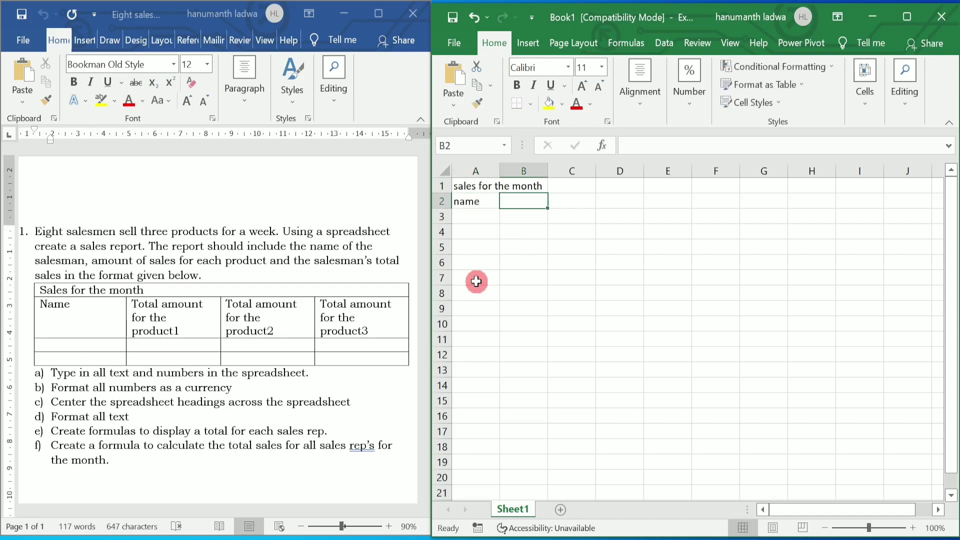
type("total")
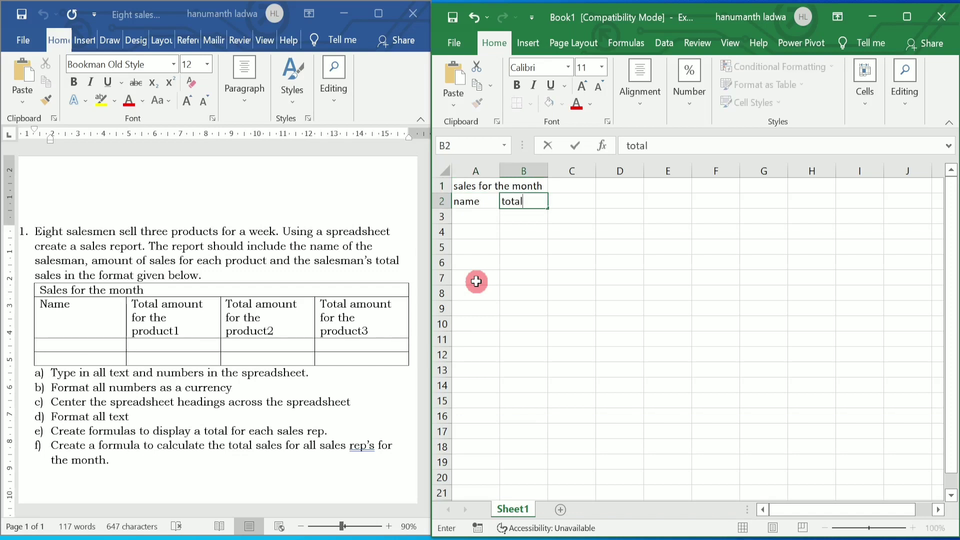
type(" amount for the ")
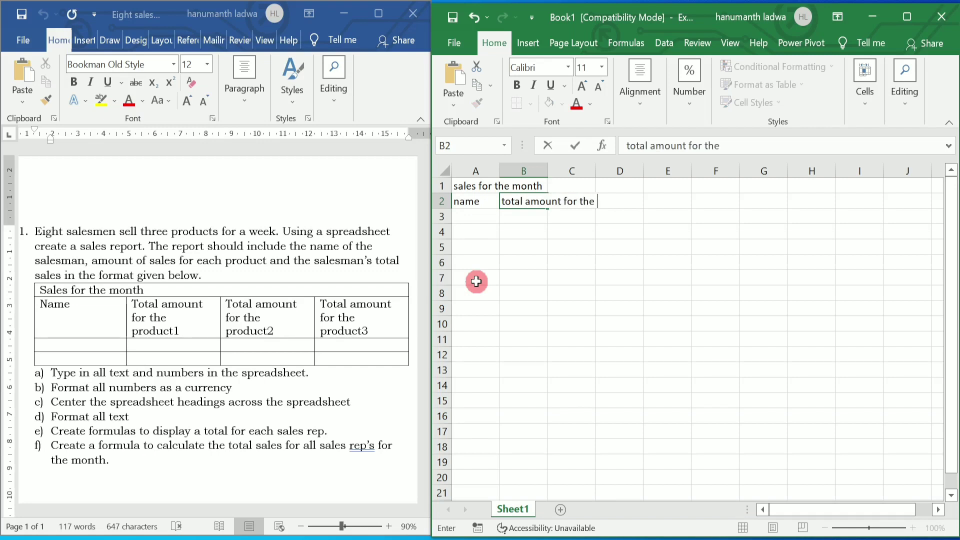
type("product1")
key("Tab")
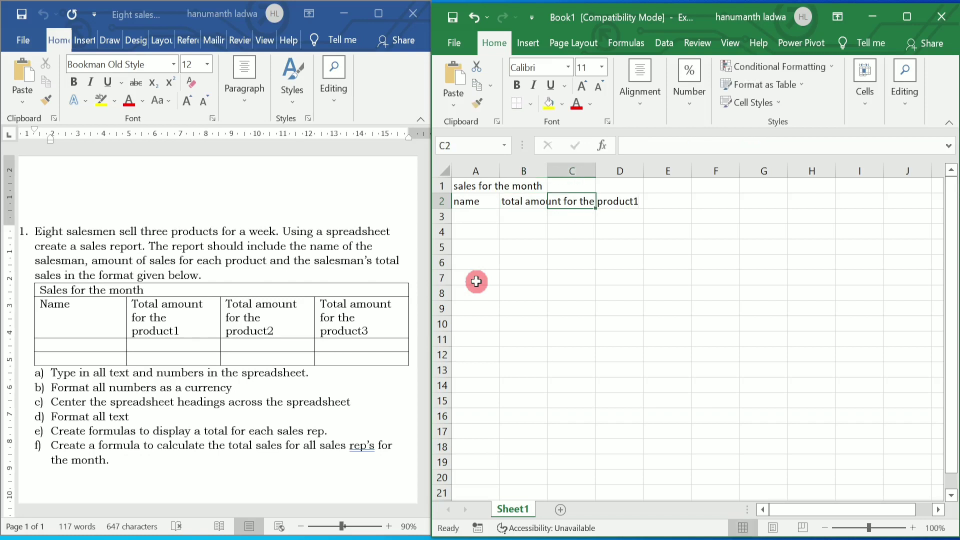
Add the headings 'total amount for the product2' and 'totalamount for the product3' in C2 and D2.
type("tota")
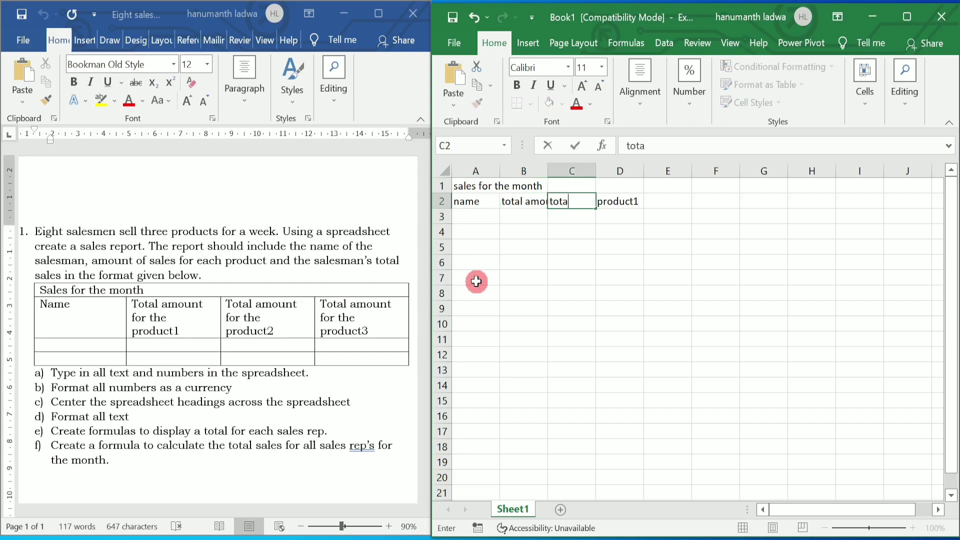
type("l amount ")
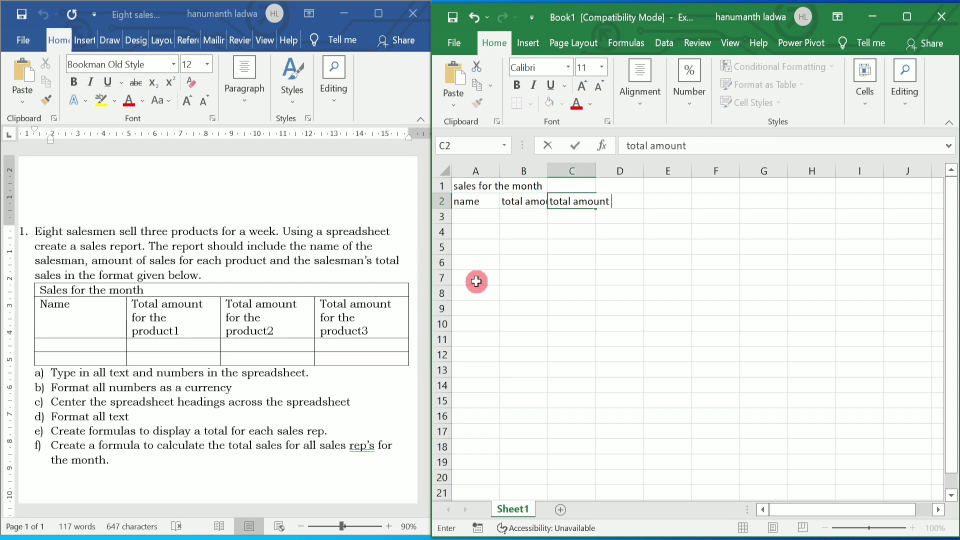
type("for the product")
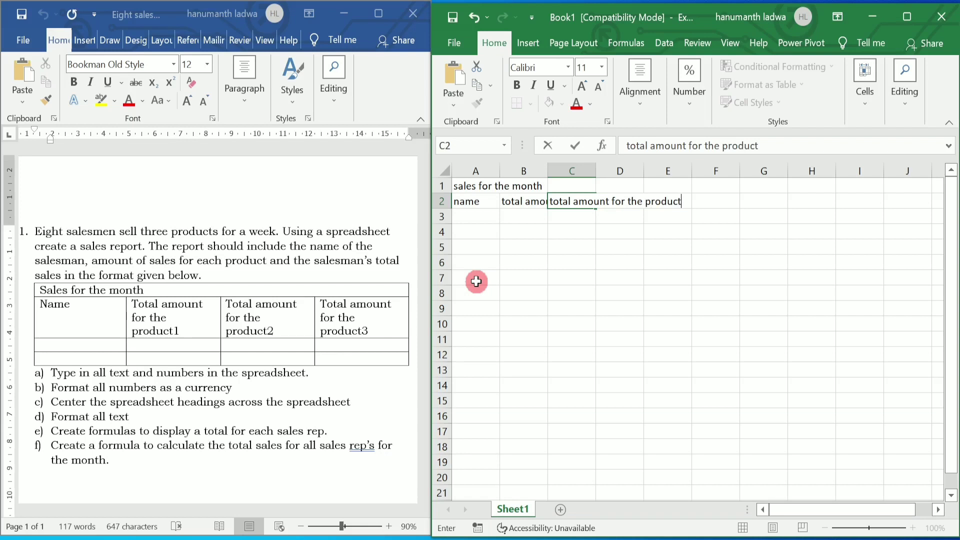
type("2")
key("Tab")
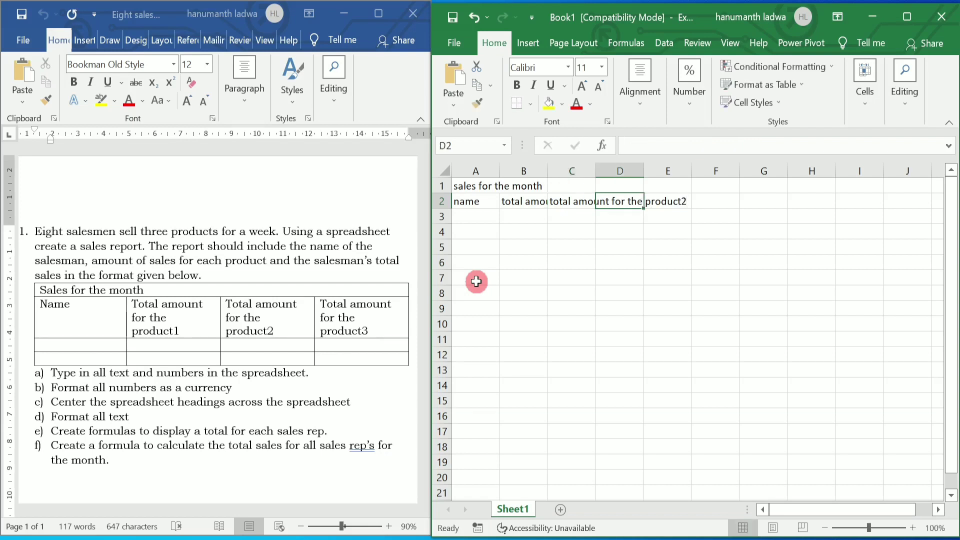
type("total")
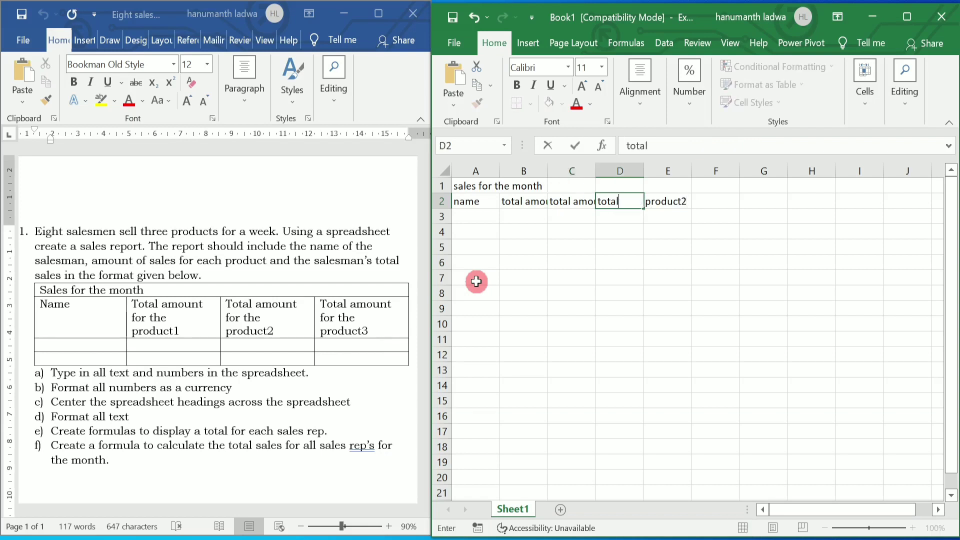
type("amount fot")
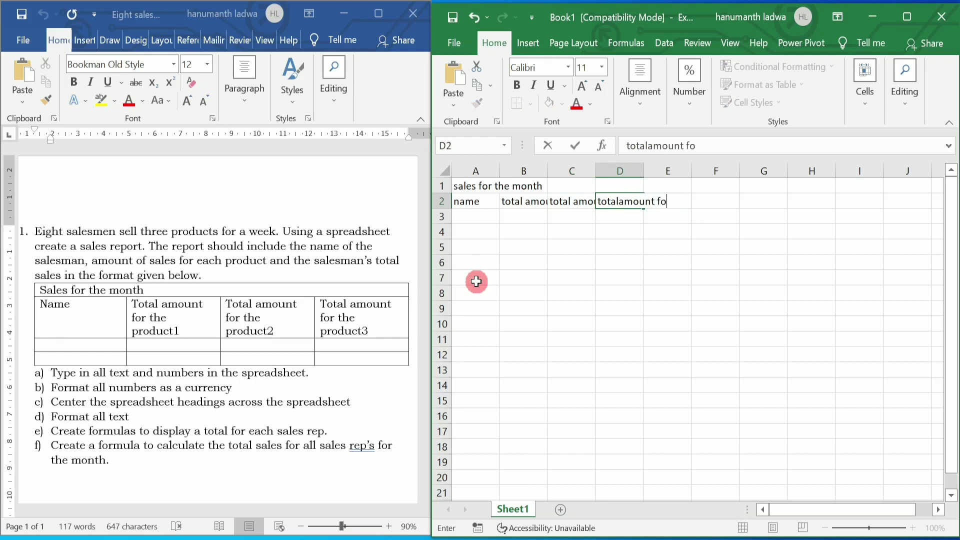
key("BackSpace")
key("BackSpace")
type("or the product3")
key("Return")
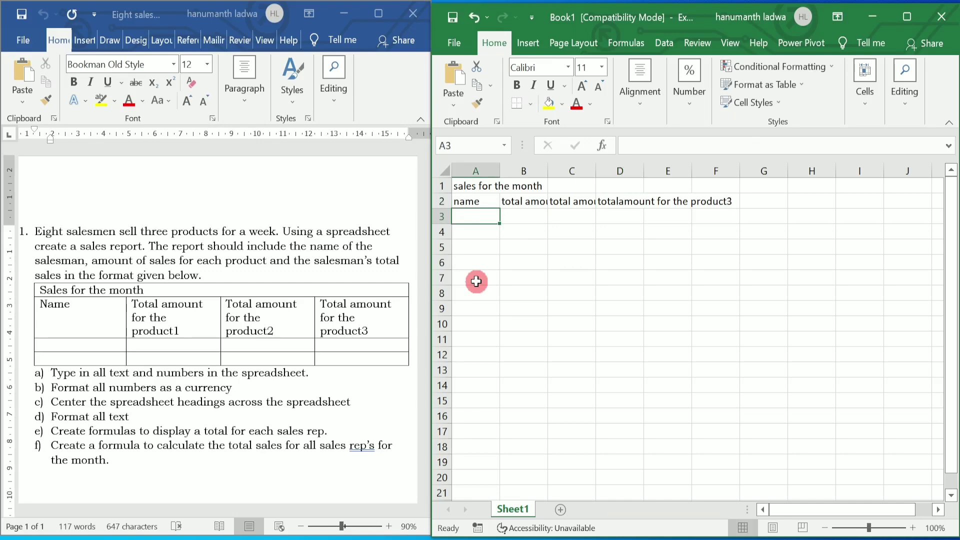
left_click(909, 14)
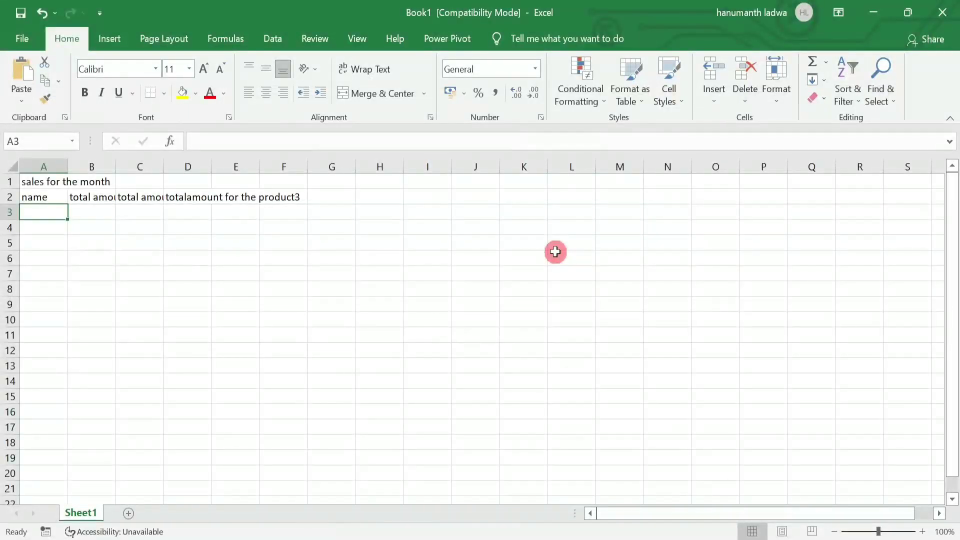
Enter the first three salesmen's names in A3 through A5.
type("tarun")
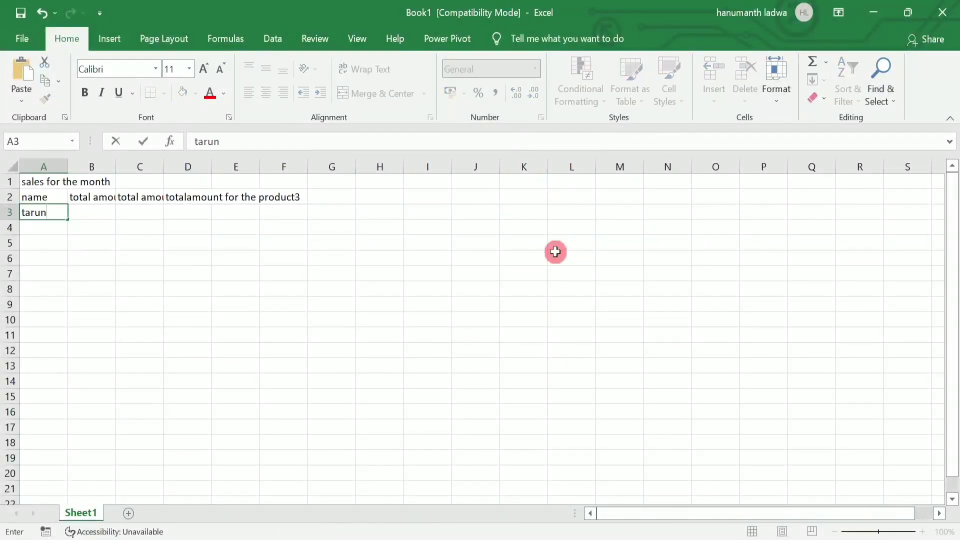
key("Return")
type("satish")
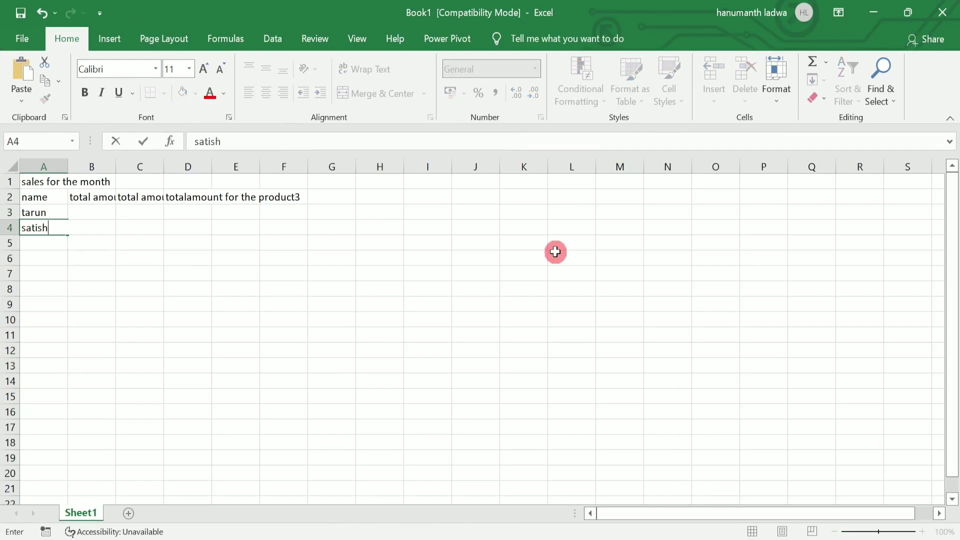
key("Return")
type("somu")
key("Return")
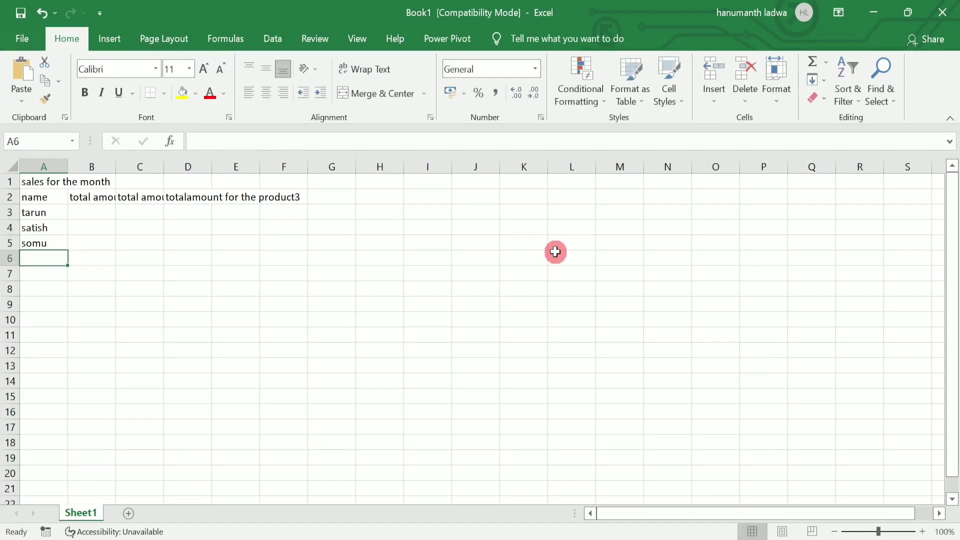
Enter the fourth and fifth salesmen's names in A6 and A7, fixing typos.
type("balu")
key("Return")
type("l")
key("BackSpace")
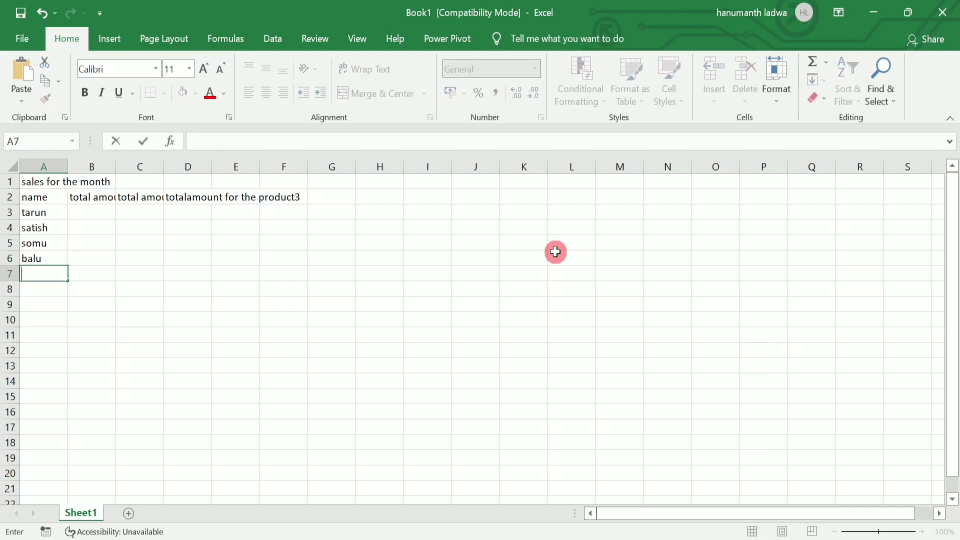
type("krishna")
key("Tab")
key("Up")
key("Up")
key("Up")
key("Up")
key("Up")
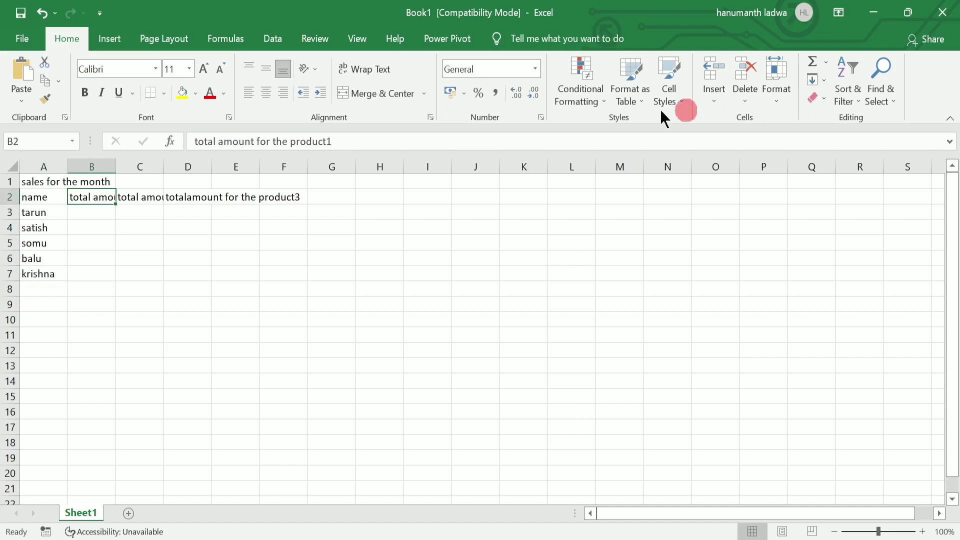
Check the assignment, restore the sheet to full screen, and select B3 for sales figures.
left_click(908, 12)
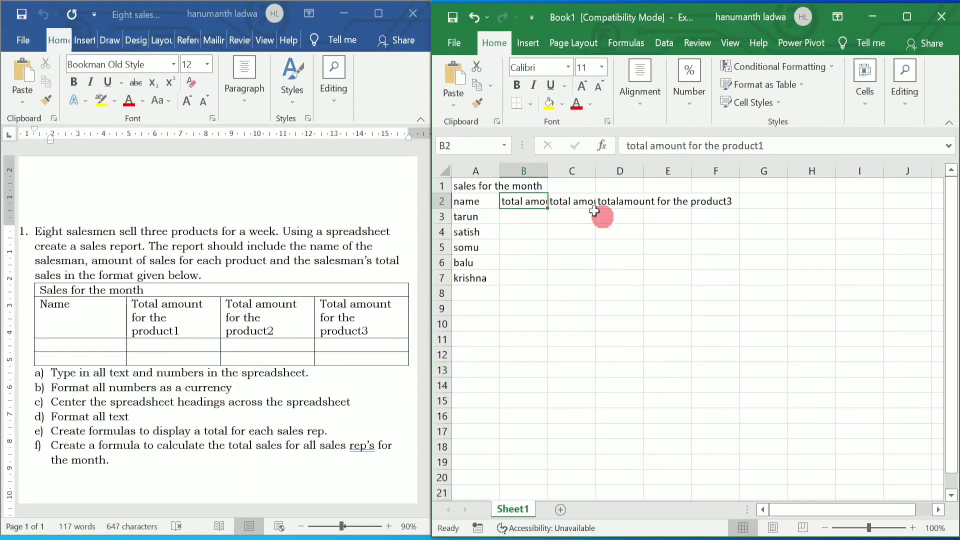
left_click(907, 17)
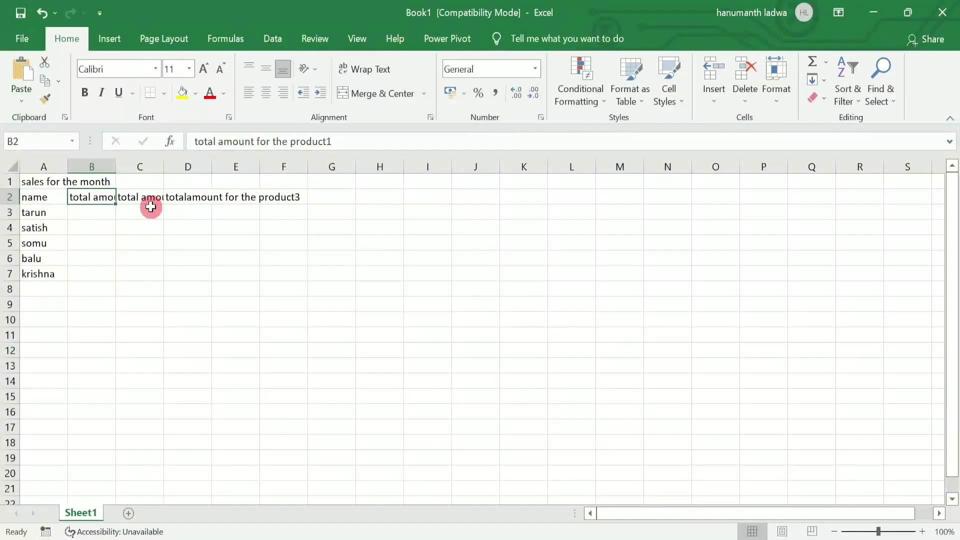
left_click(92, 216)
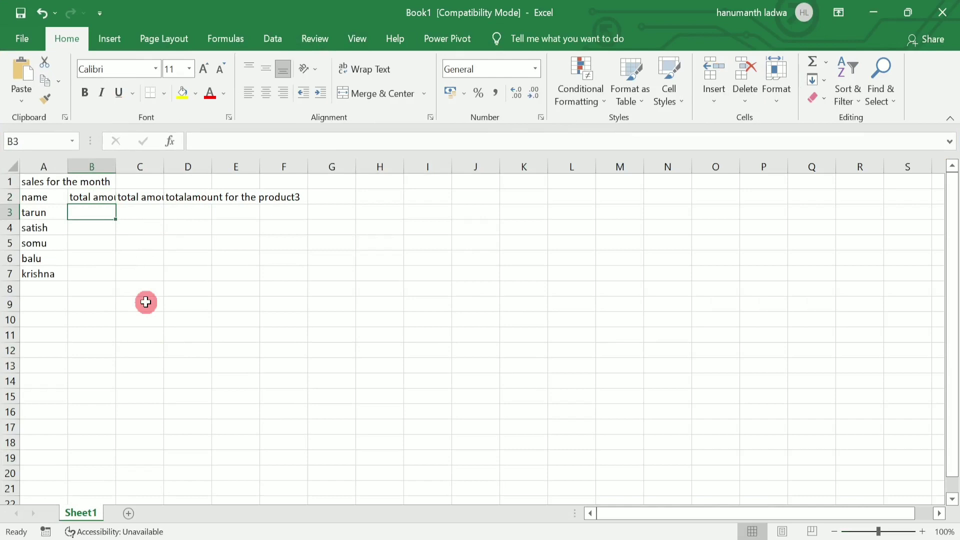
Enter 1200, 2500 and 2400 as the first salesman's product amounts in row 3.
type("1200")
key("Tab")
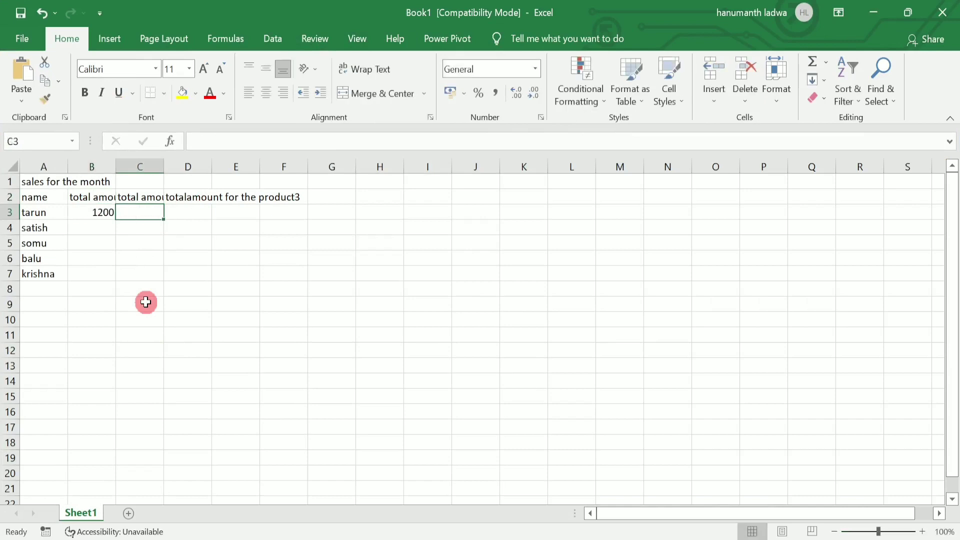
type("2500")
key("Tab")
type("2400")
key("Tab")
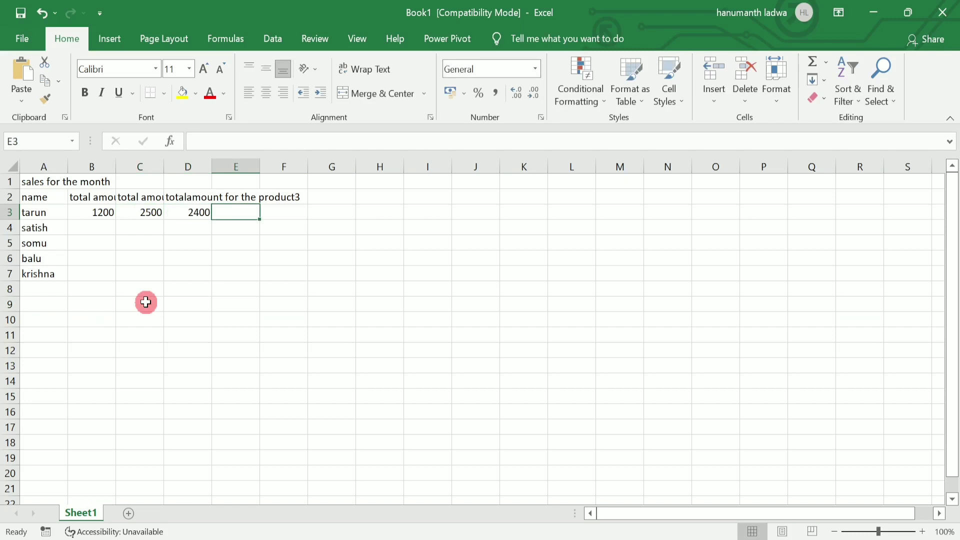
key("Down")
key("Left")
key("Left")
key("Left")
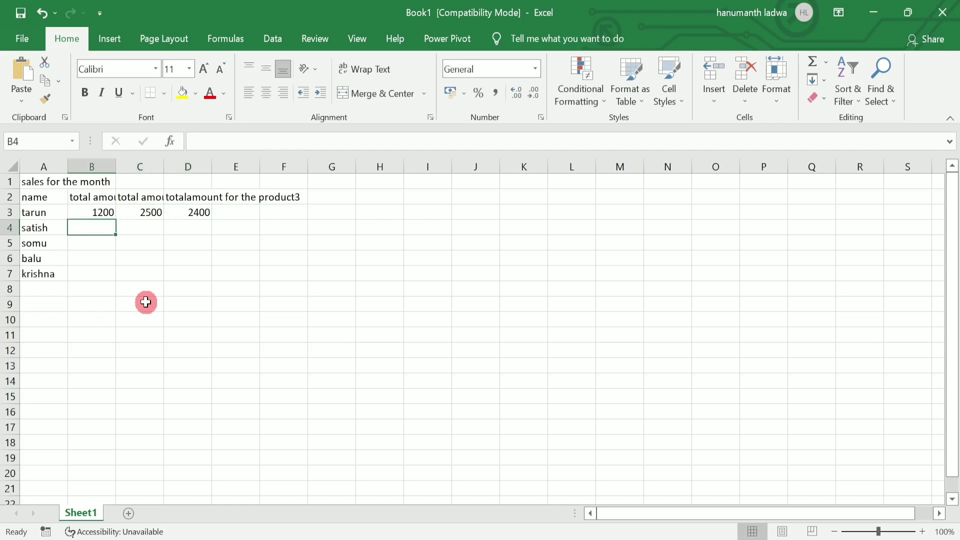
Fill row 4 with 7800, 2400 and 1000, correcting the C4 entry.
type("7800")
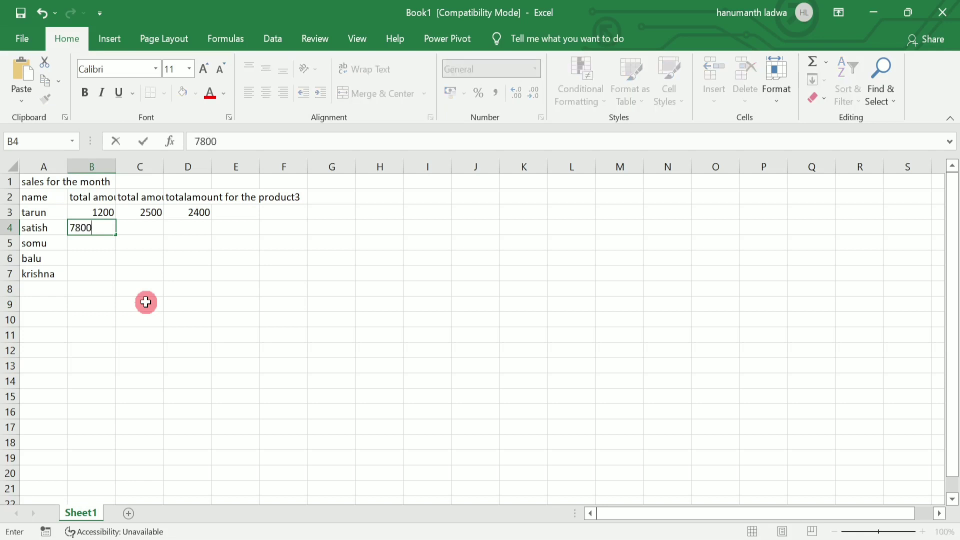
key("Tab")
type("25")
key("Tab")
key("Tab")
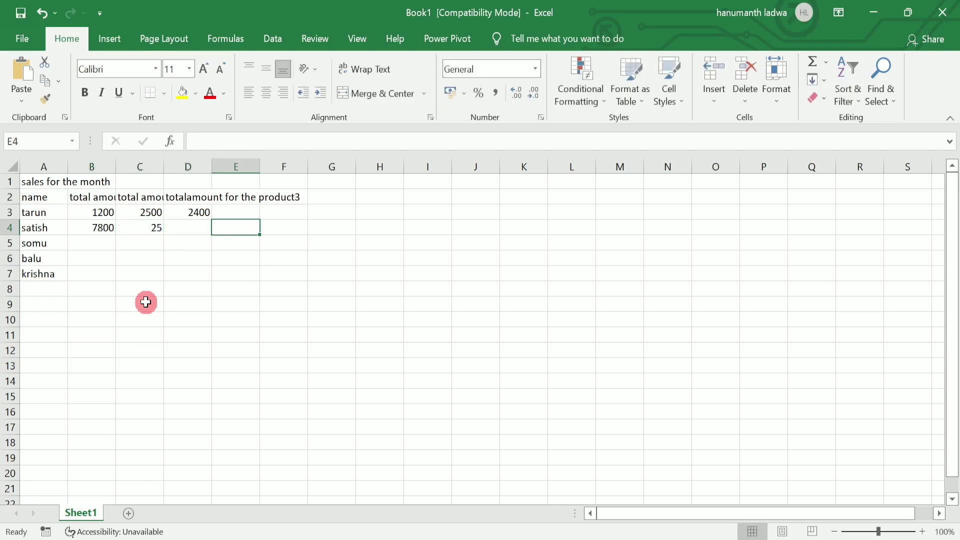
key("Left")
key("Left")
type("2400")
key("Tab")
type("1000")
key("Return")
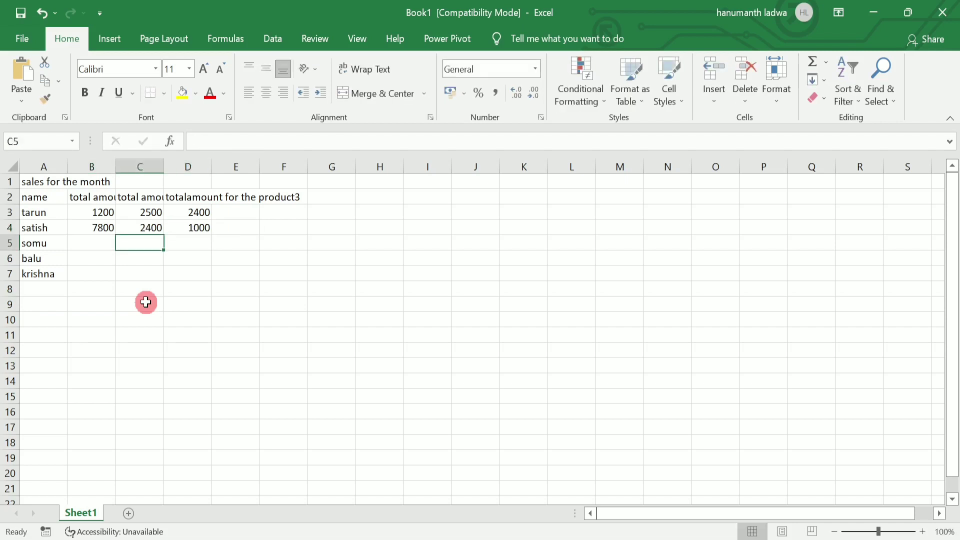
Fill row 5 with 1450, 1450 and 2500, clearing a stray value in E5.
type("14500")
key("BackSpace")
key("Tab")
type("2500")
key("Tab")
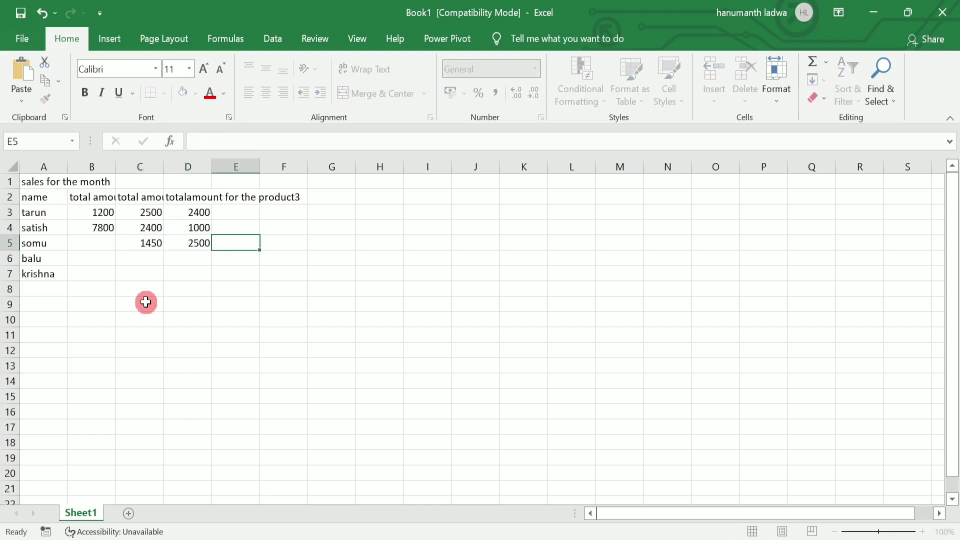
type("1200")
key("BackSpace")
key("BackSpace")
key("BackSpace")
key("BackSpace")
key("Left")
key("Left")
key("Left")
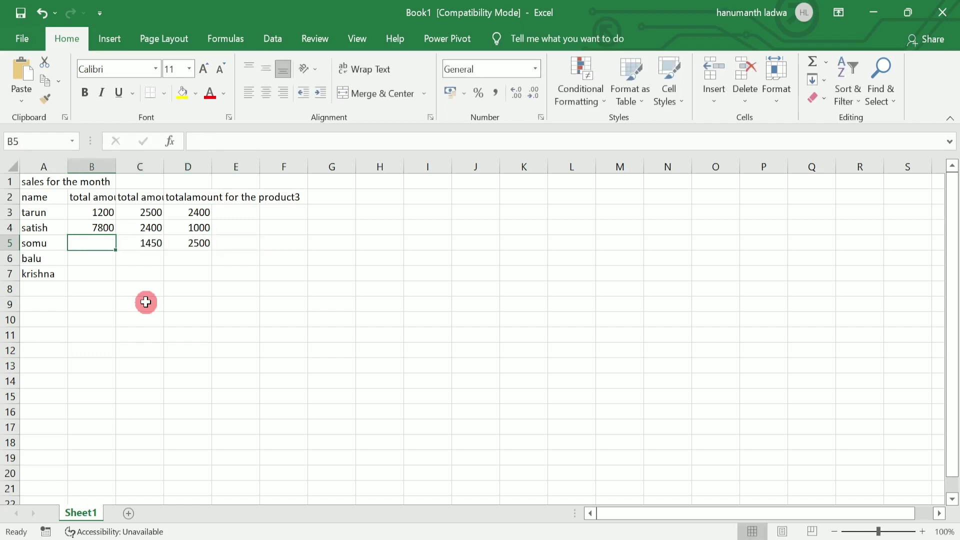
type("14500")
key("BackSpace")
key("Return")
Enter 2500, 2400, 2400 in row 6 and 1200, 1500, 1300 in row 7.
type("2500")
key("Tab")
type("240")
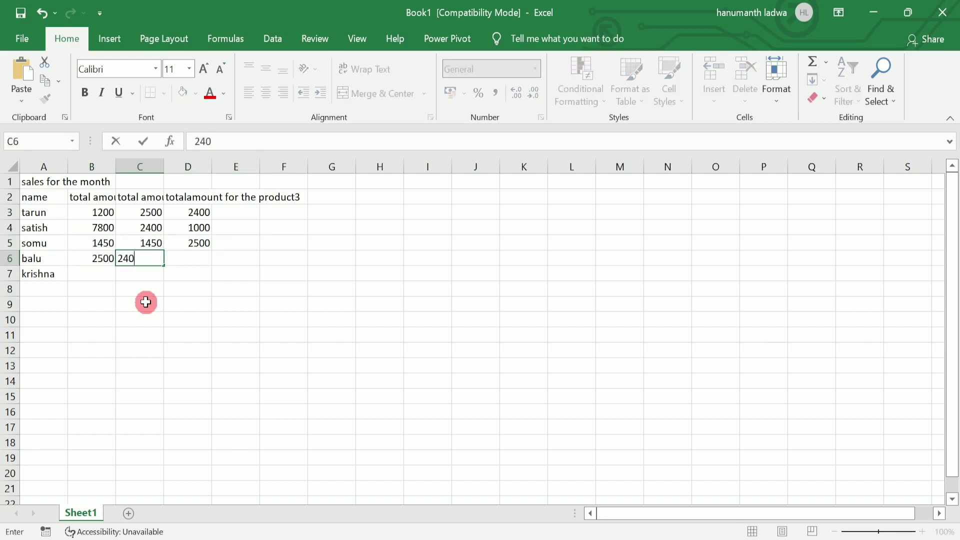
type("0")
key("Tab")
type("2400")
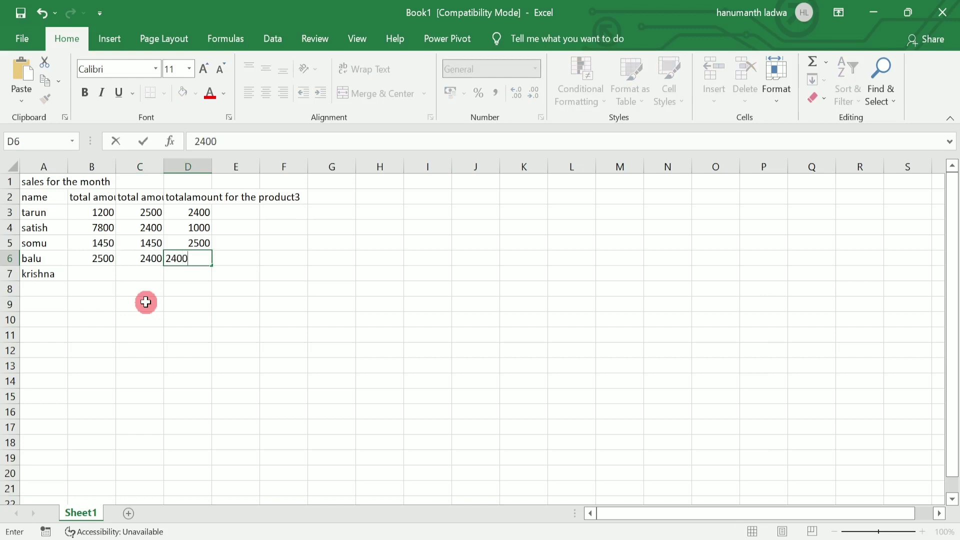
key("Return")
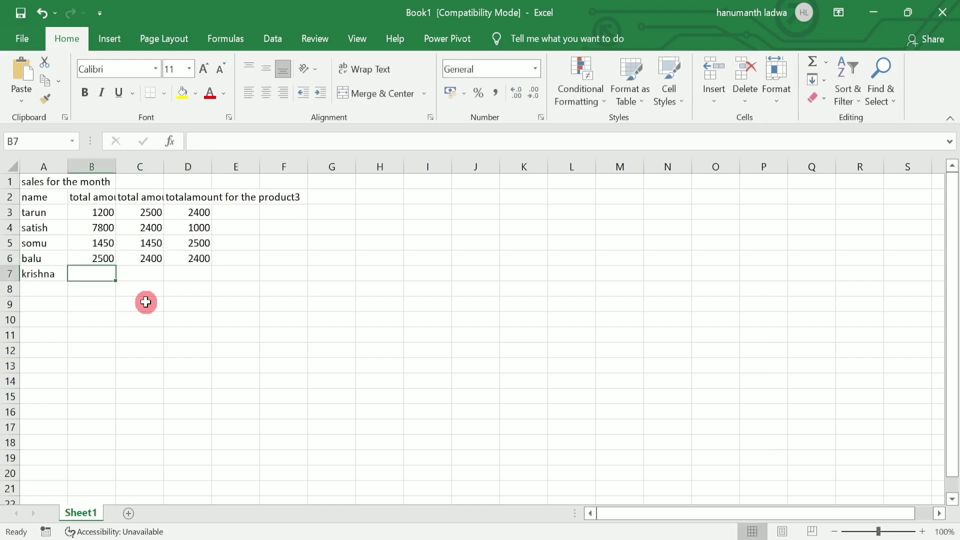
type("1200")
key("Tab")
type("1500")
key("Tab")
type("130")
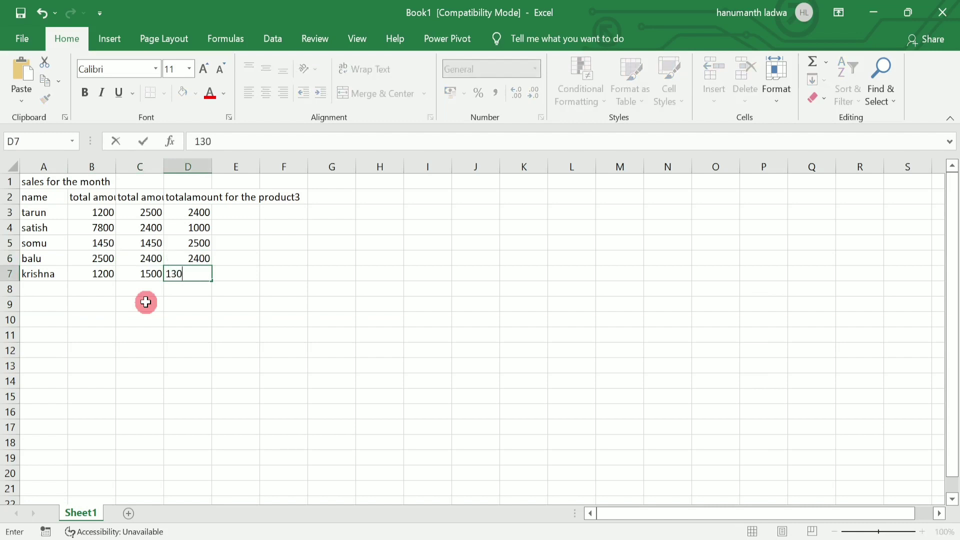
type("0")
key("Tab")
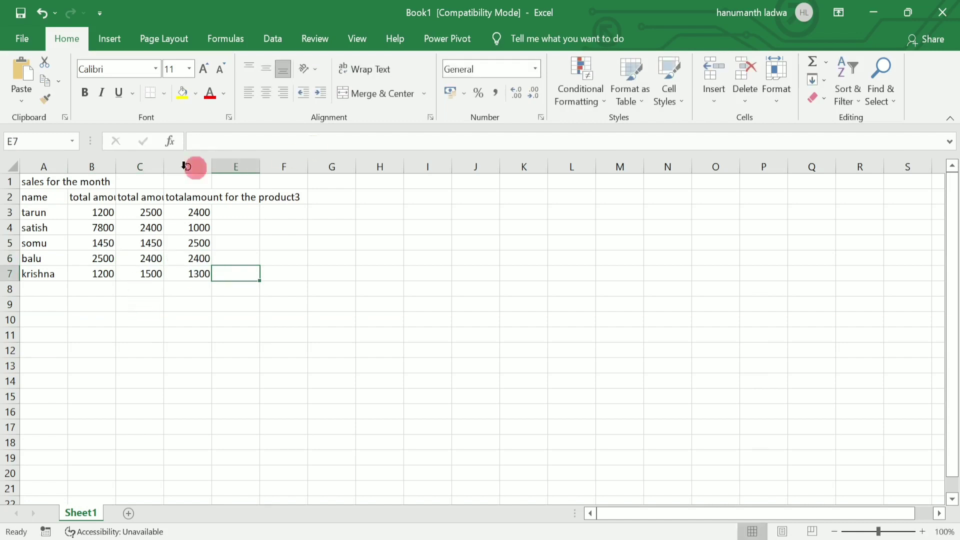
left_click(908, 12)
Apply rupee Currency number format to the sales figures in B3:D7.
left_click(94, 411)
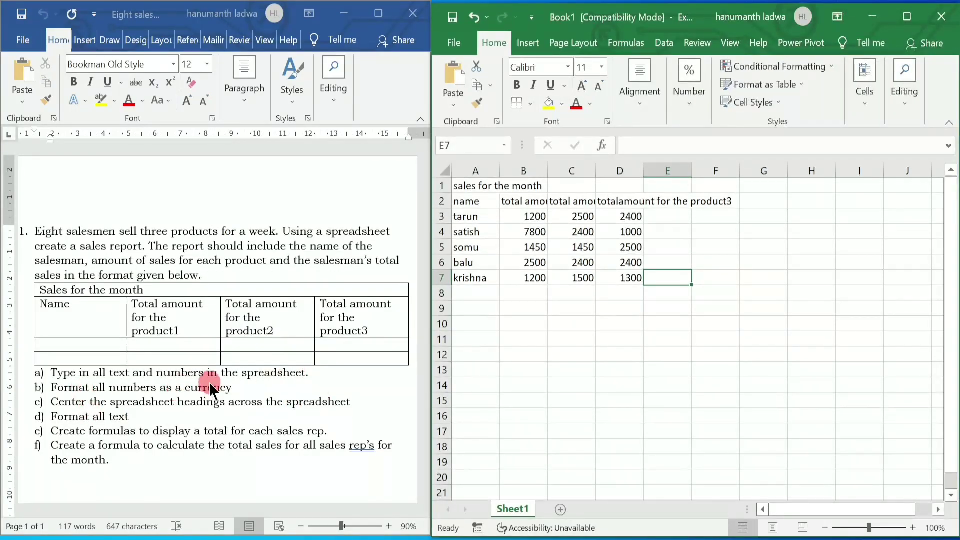
left_click(908, 16)
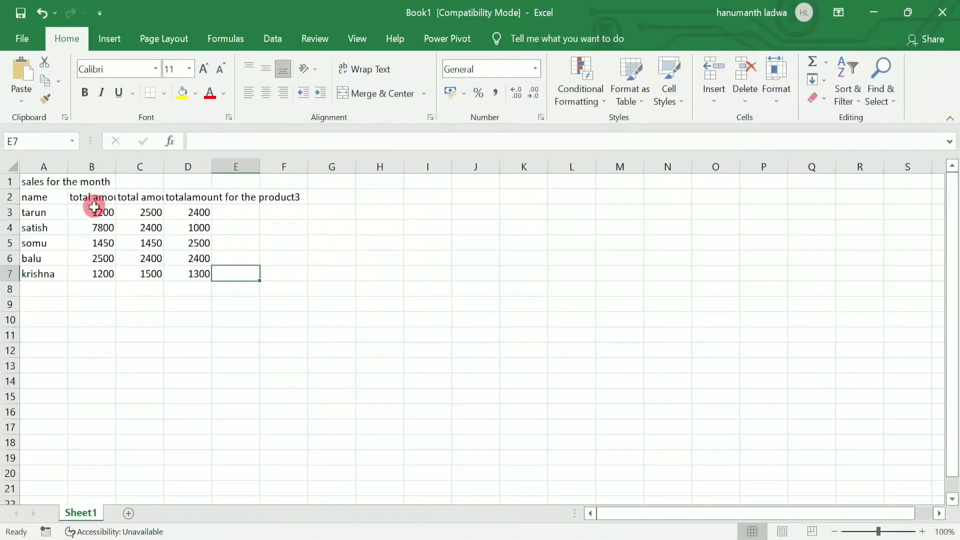
left_click_drag(94, 209, 177, 270)
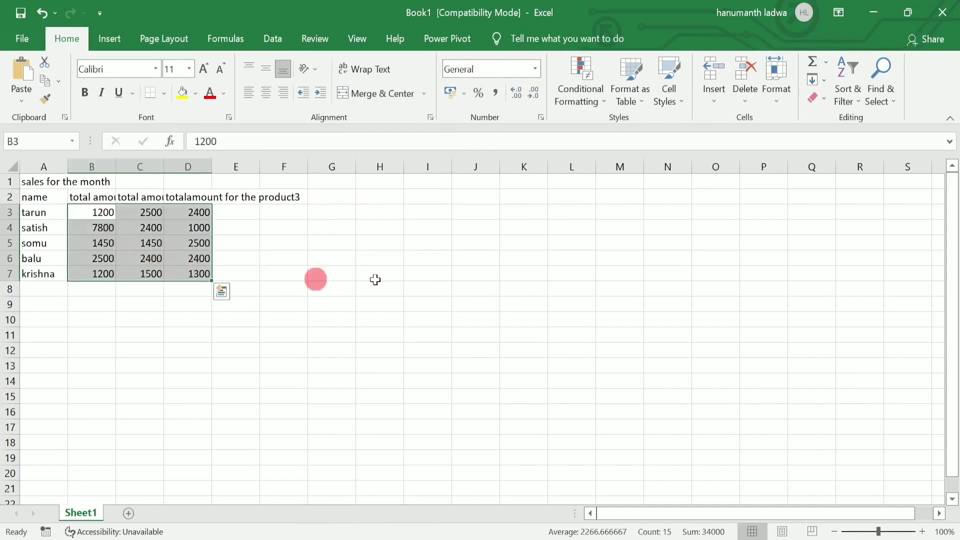
left_click(535, 69)
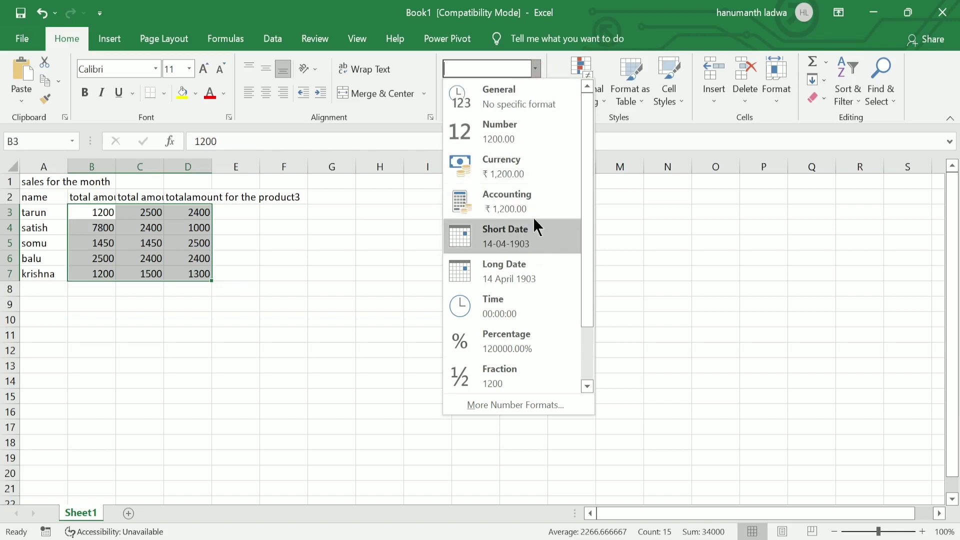
left_click(534, 176)
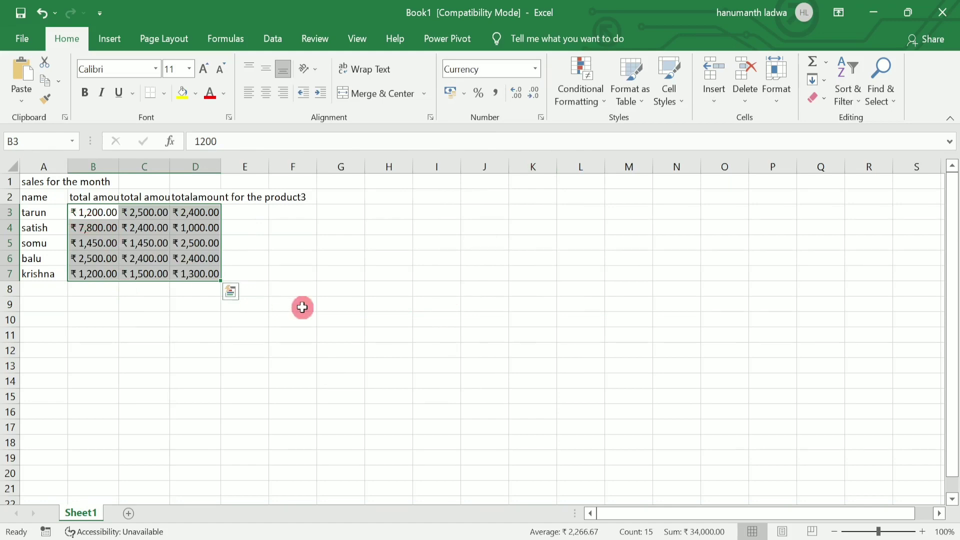
left_click(918, 11)
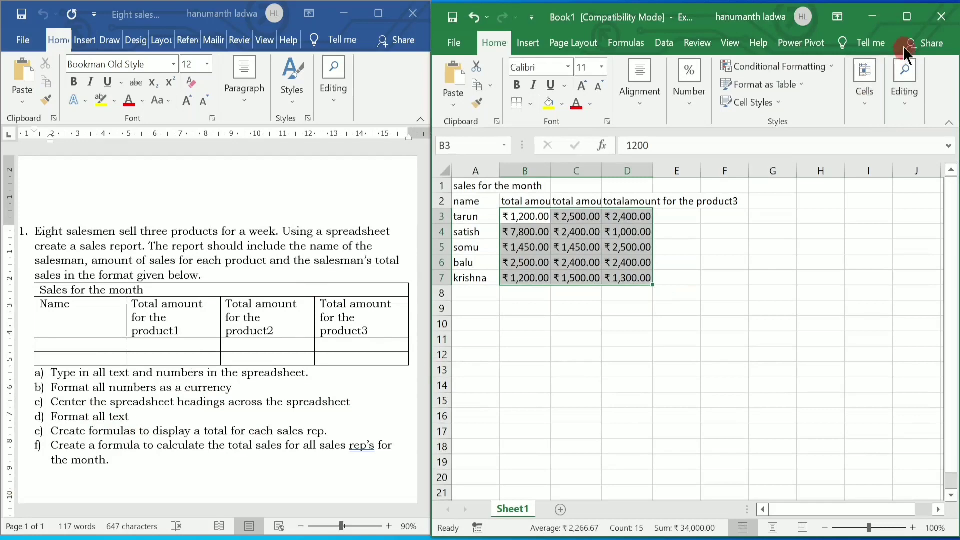
Type 'total sales' in E2 and a long month-end sales-by-salesman heading in F2.
left_click(915, 15)
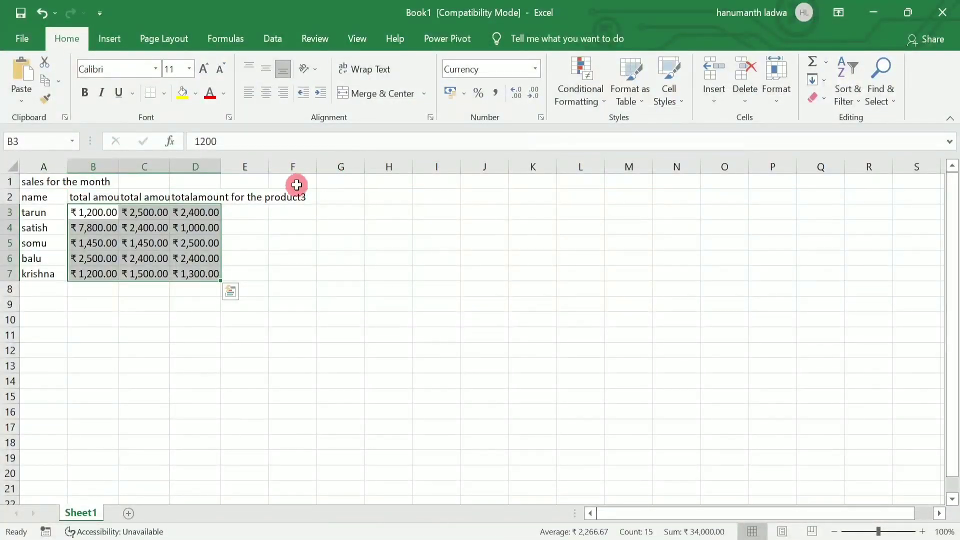
left_click(249, 196)
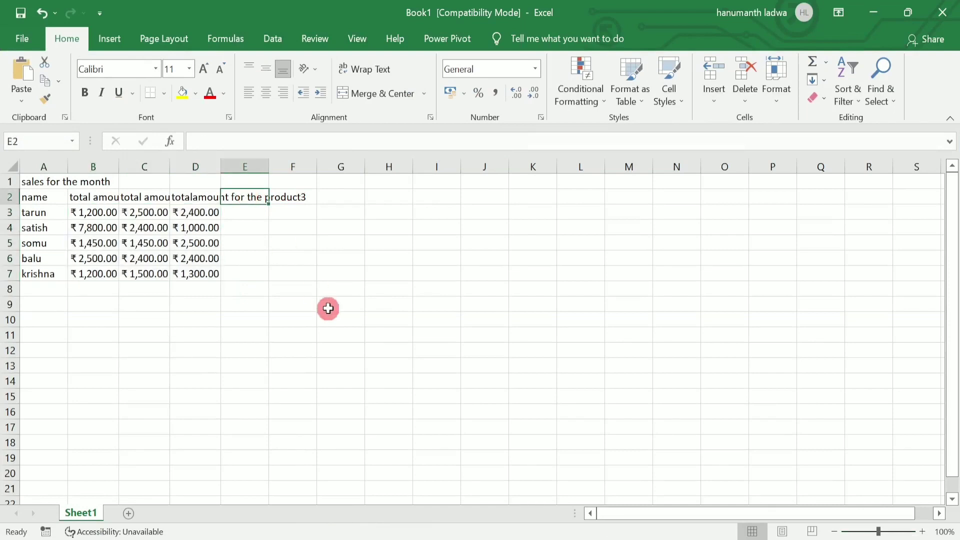
type("total sales")
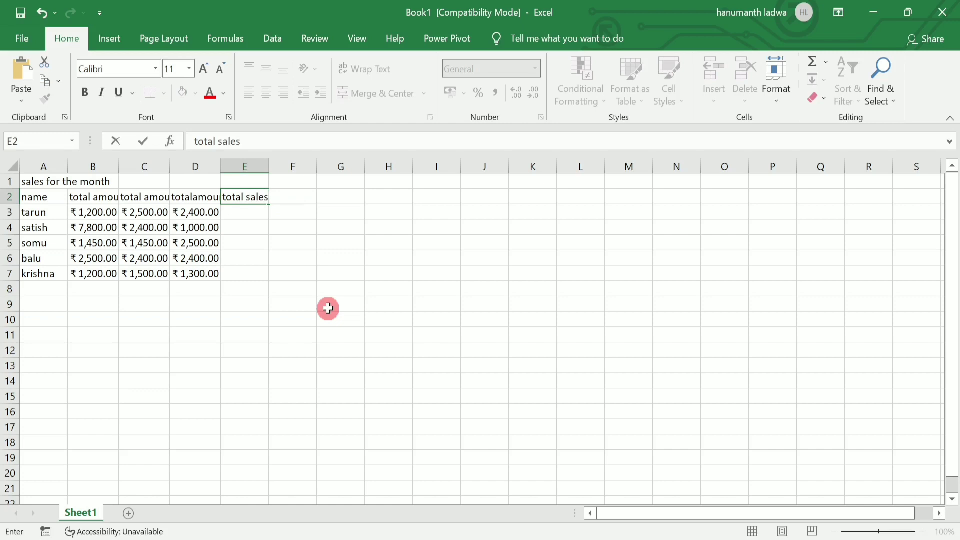
key("Tab")
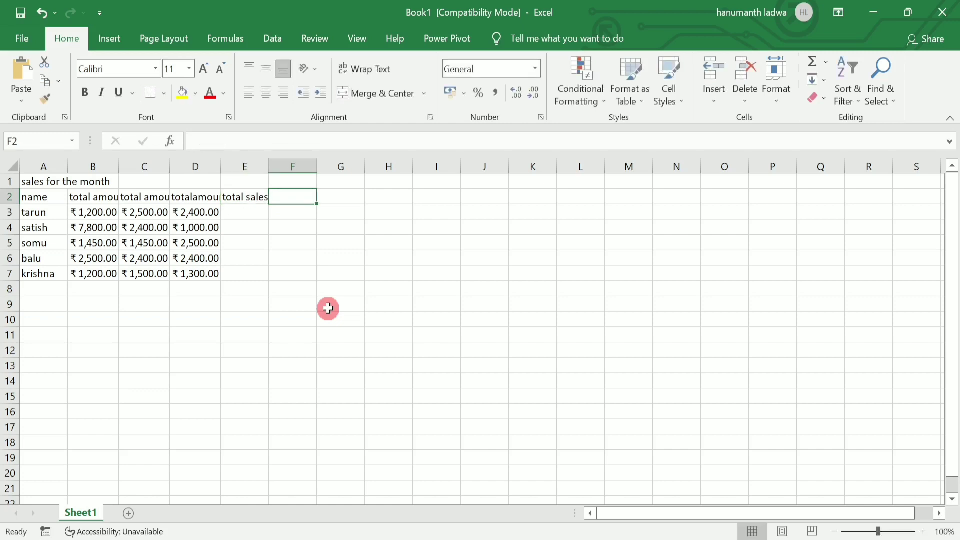
type("total a")
type("moun")
type("t of")
type(" sla")
key("BackSpace")
key("BackSpace")
type("ales for the month ")
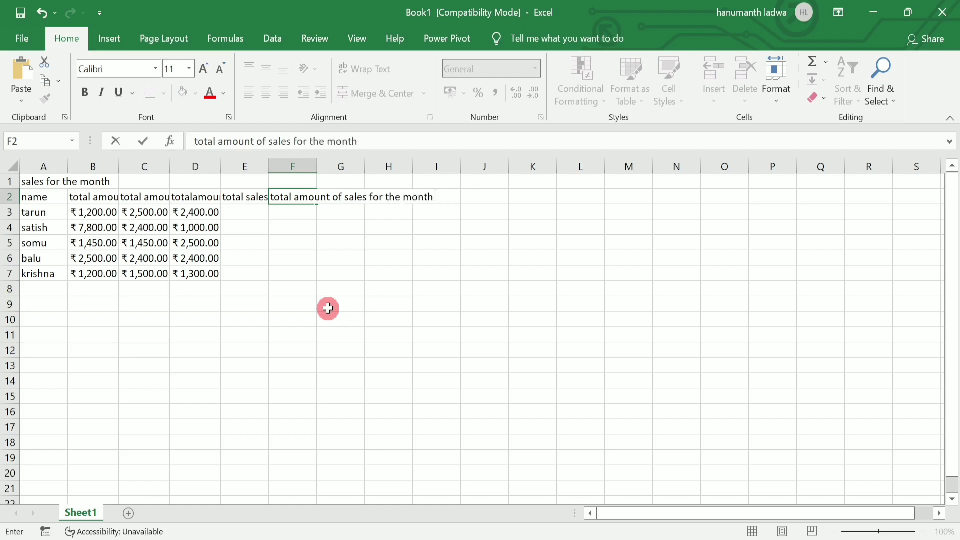
type("by the salesman")
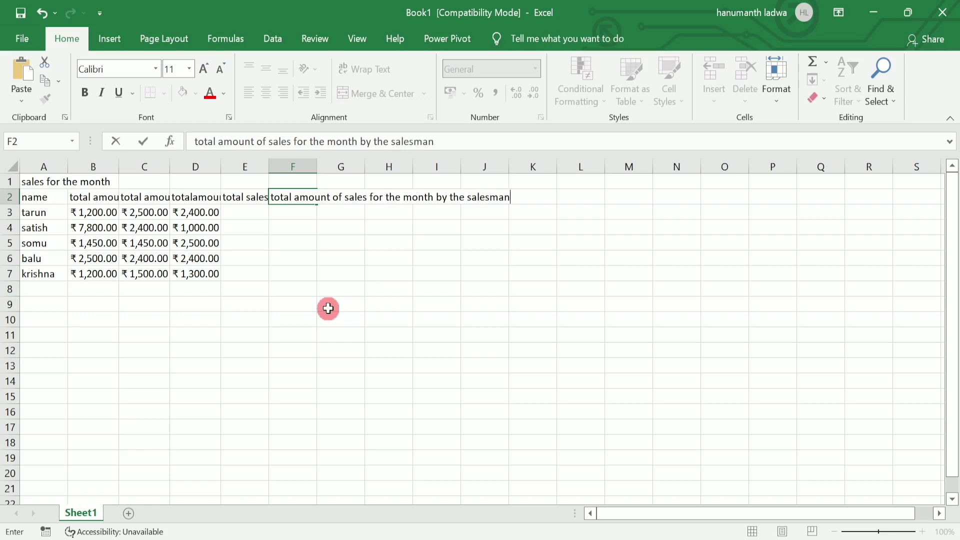
type(" at the end of the month")
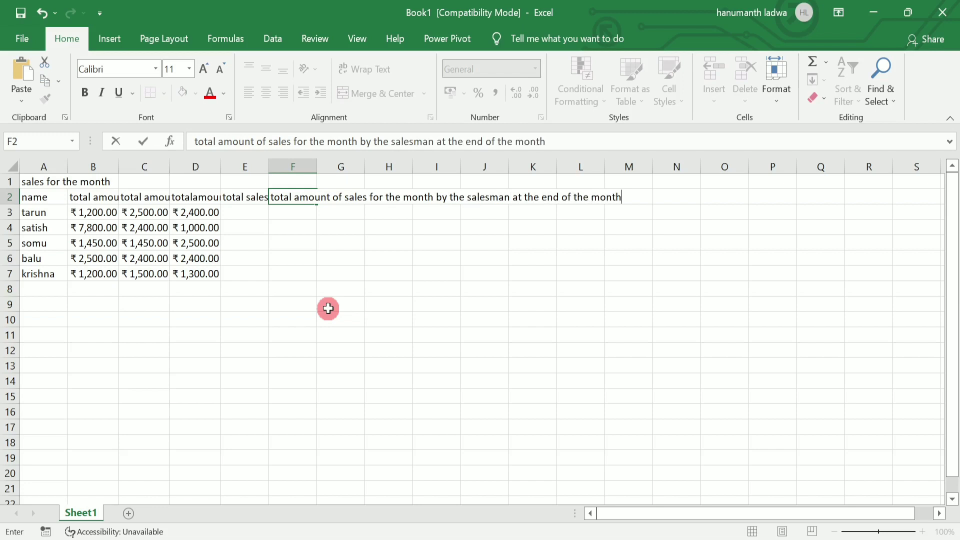
key("Return")
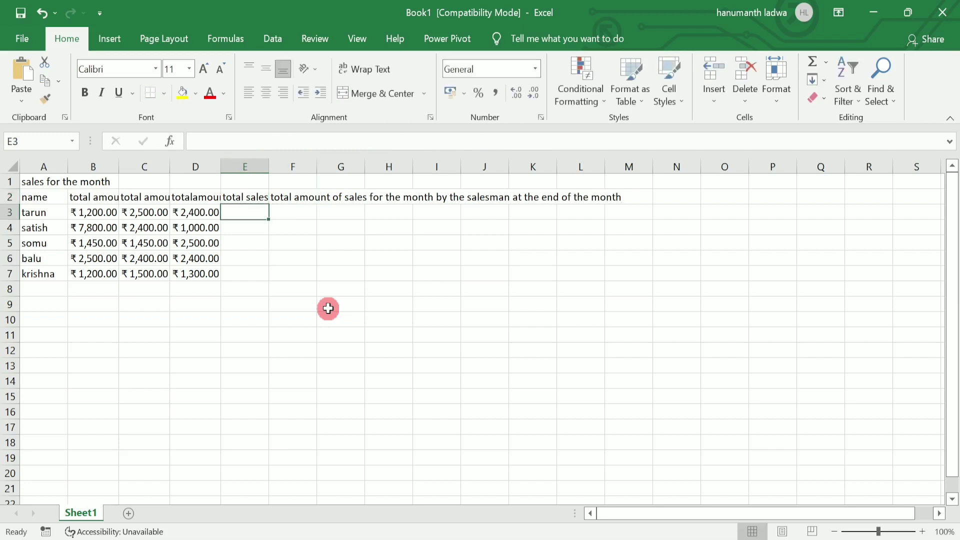
key("Up")
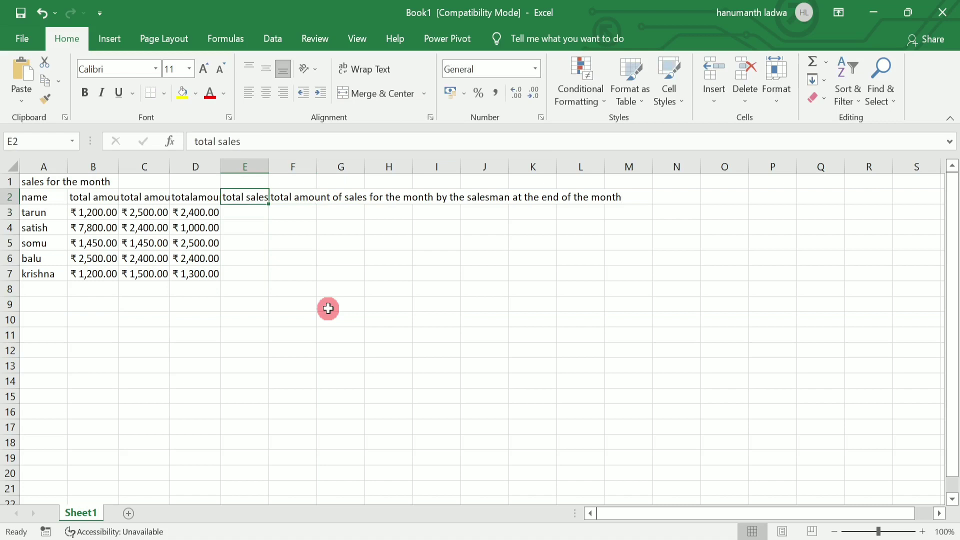
key("Left")
key("Left")
key("Left")
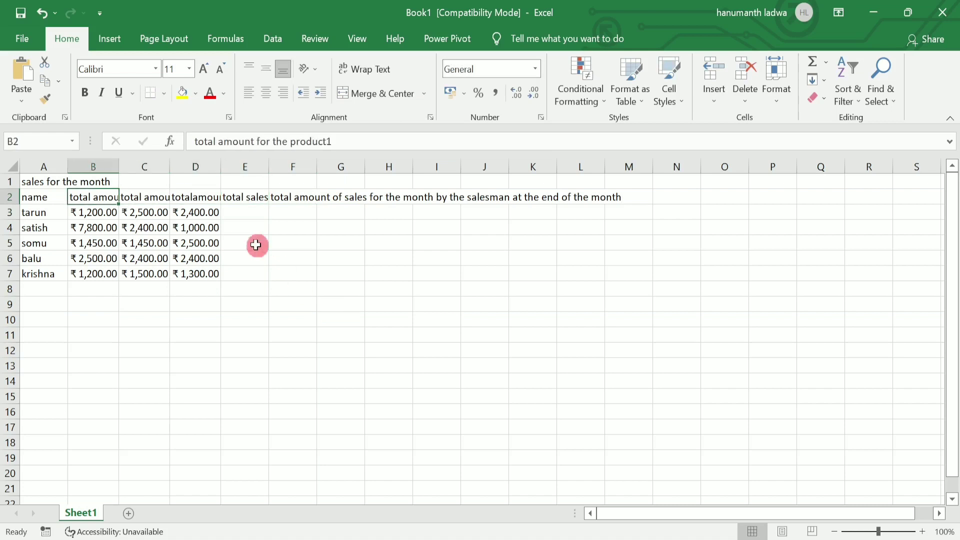
Turn on Wrap Text for each heading from B2 through F2.
left_click(380, 67)
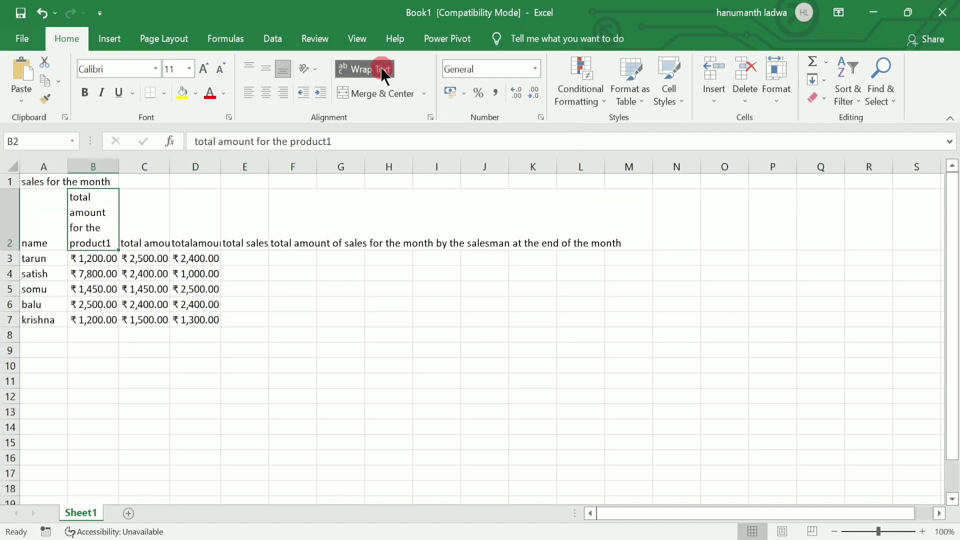
left_click(162, 224)
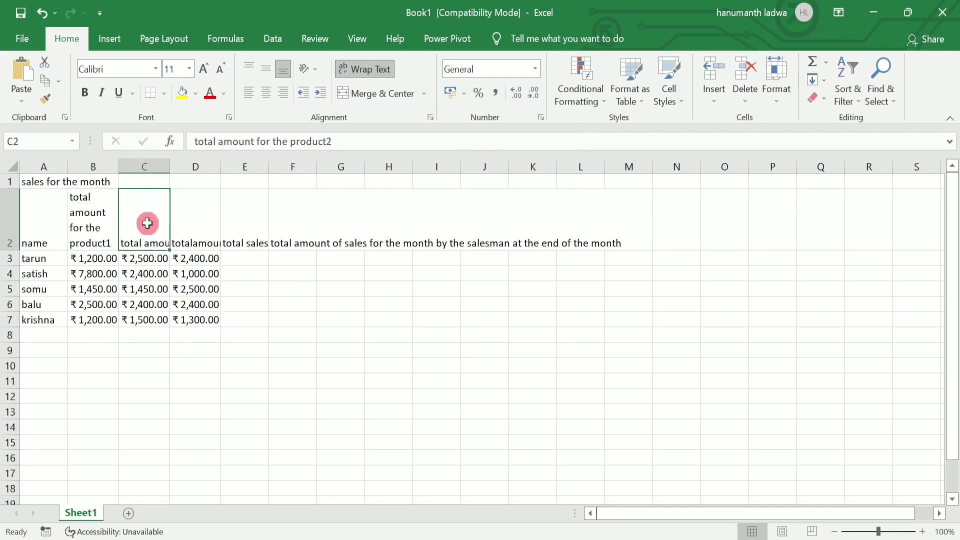
left_click(378, 74)
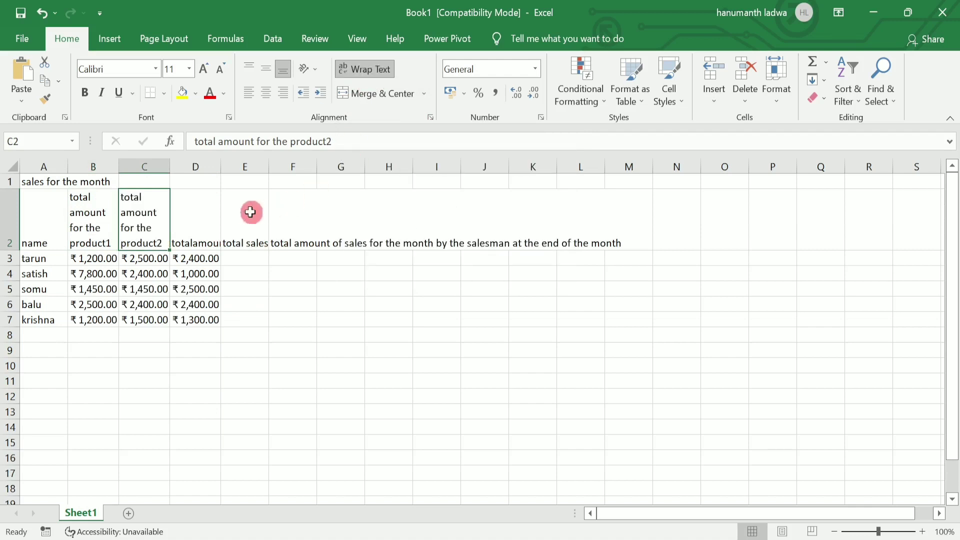
left_click(200, 214)
left_click(380, 71)
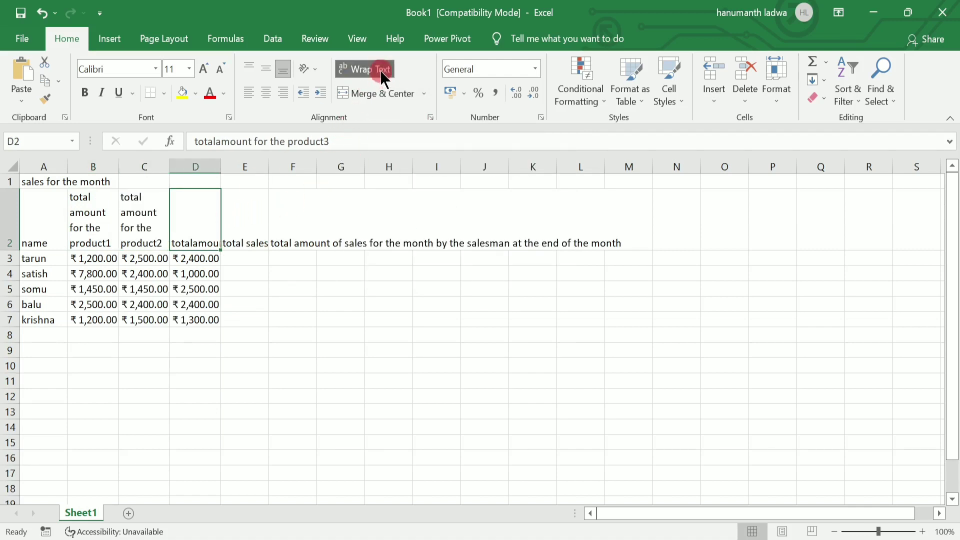
left_click(238, 241)
left_click(381, 76)
left_click(290, 221)
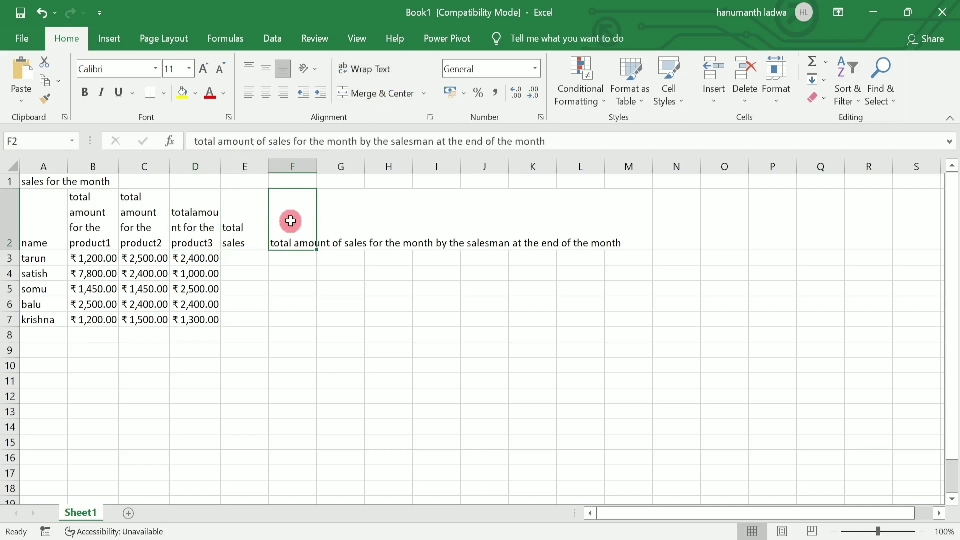
left_click(388, 73)
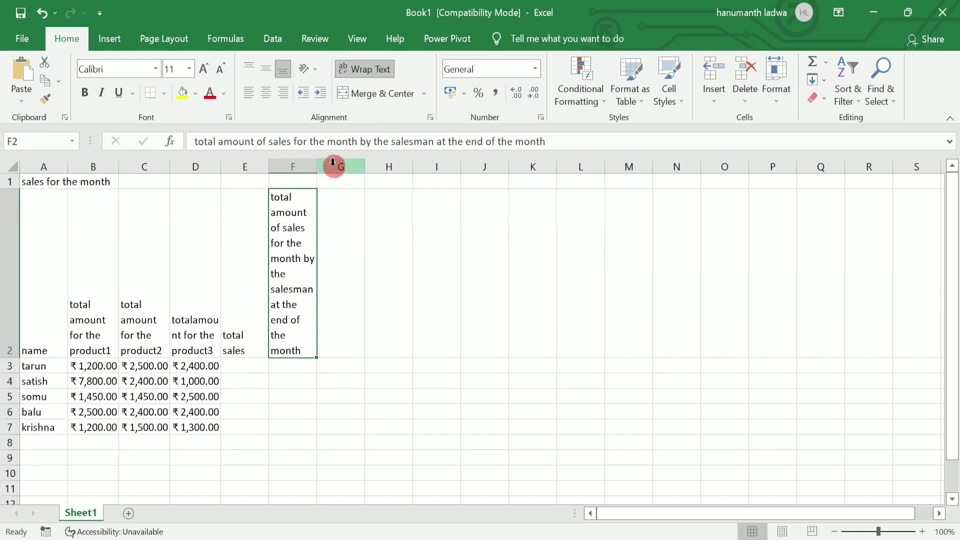
Widen column F, adjust row 2 height, and merge and centre the title across A1:F1.
left_click_drag(317, 166, 361, 171)
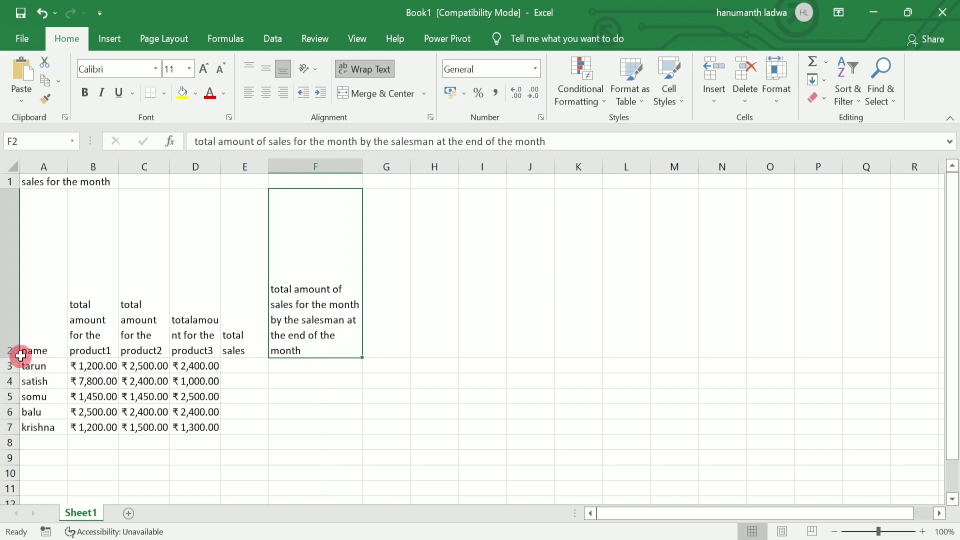
left_click_drag(17, 357, 20, 270)
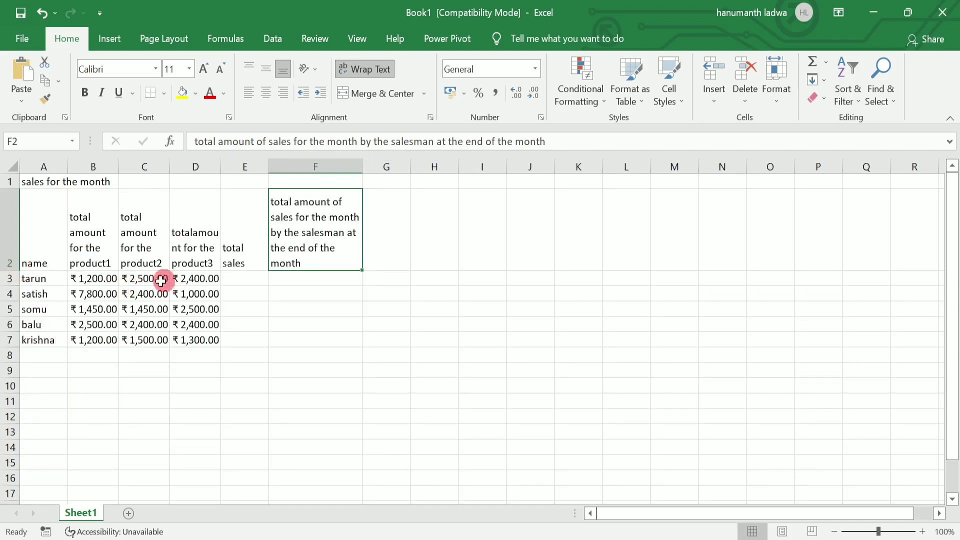
left_click_drag(15, 268, 14, 267)
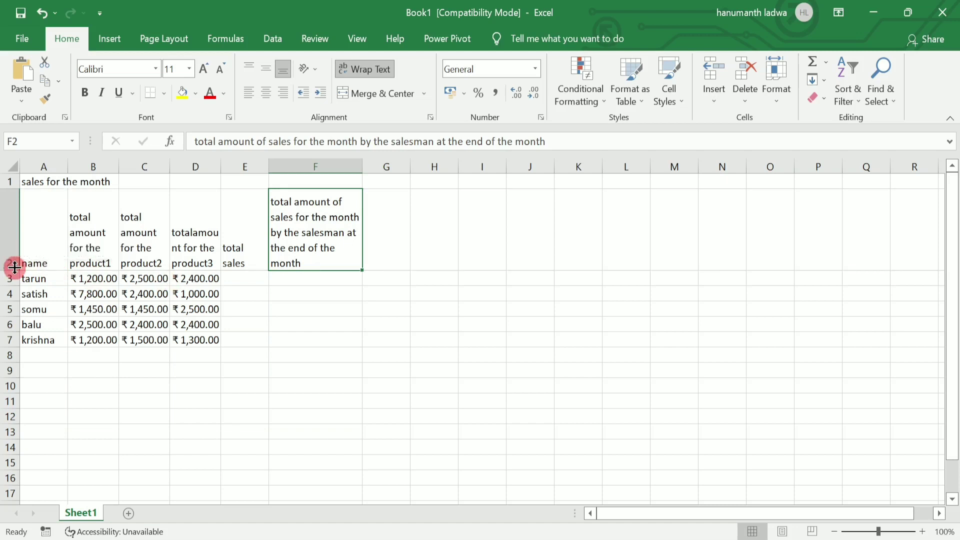
left_click(50, 180)
key("shift+Right")
key("shift+Right")
key("shift+Right")
key("shift+Right")
key("shift+Right")
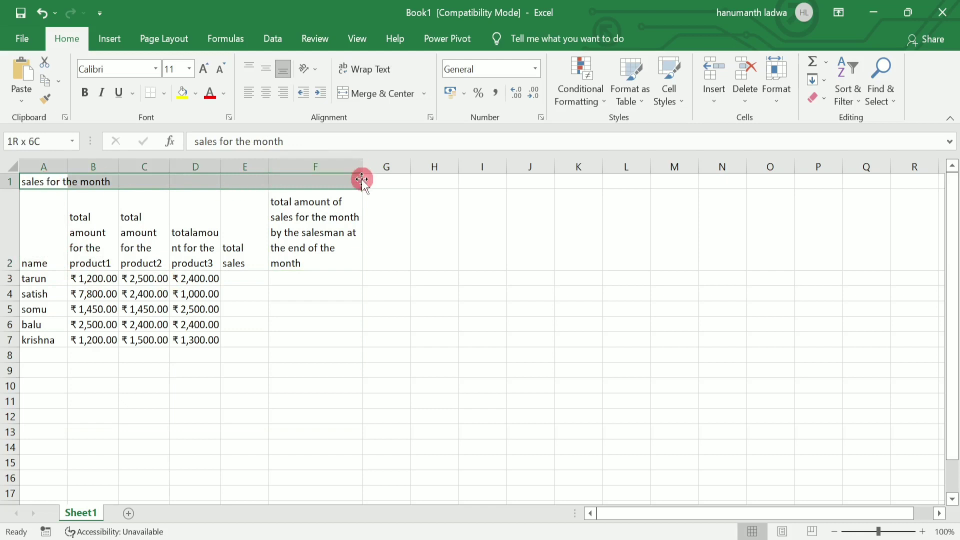
left_click(388, 93)
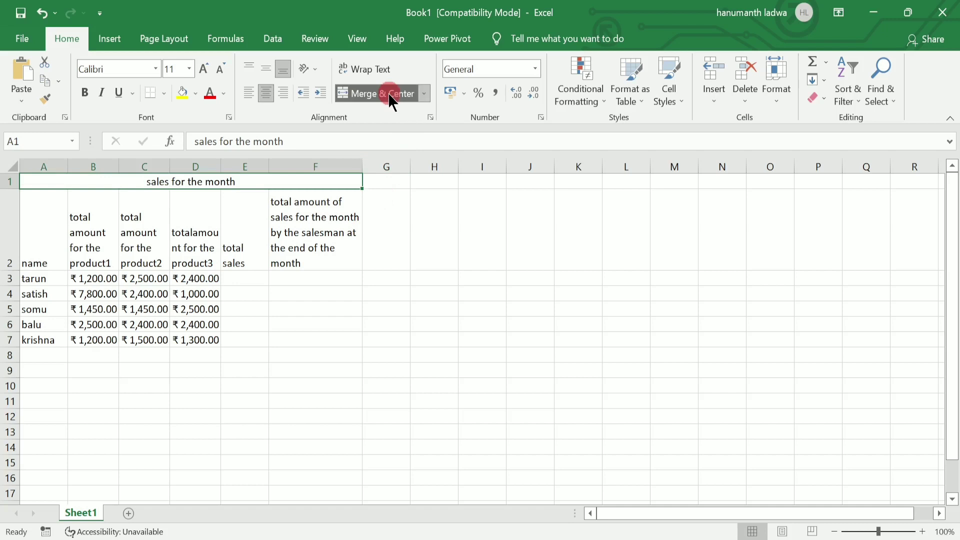
left_click(48, 355)
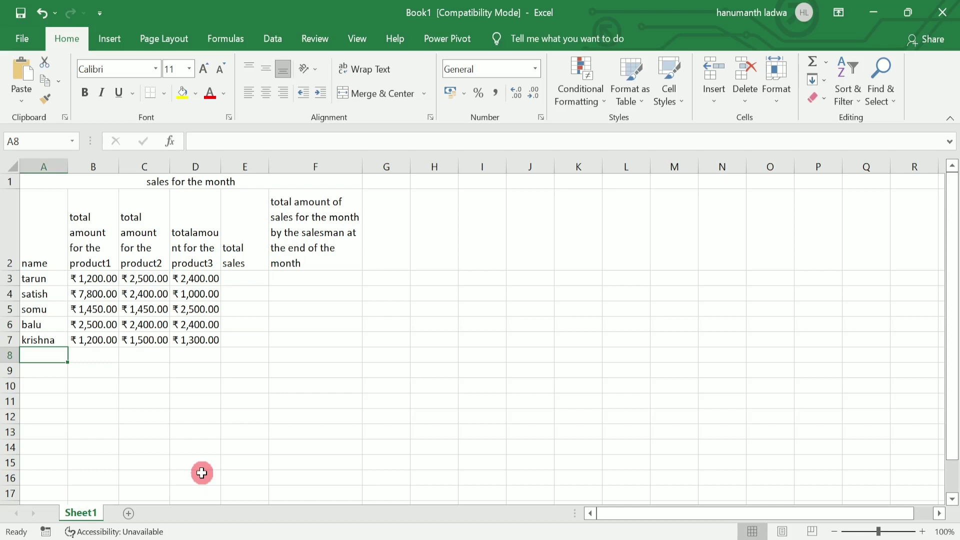
Type 'total of each product for one week' in A8 and 'total of each product for one month' in A9.
type("total")
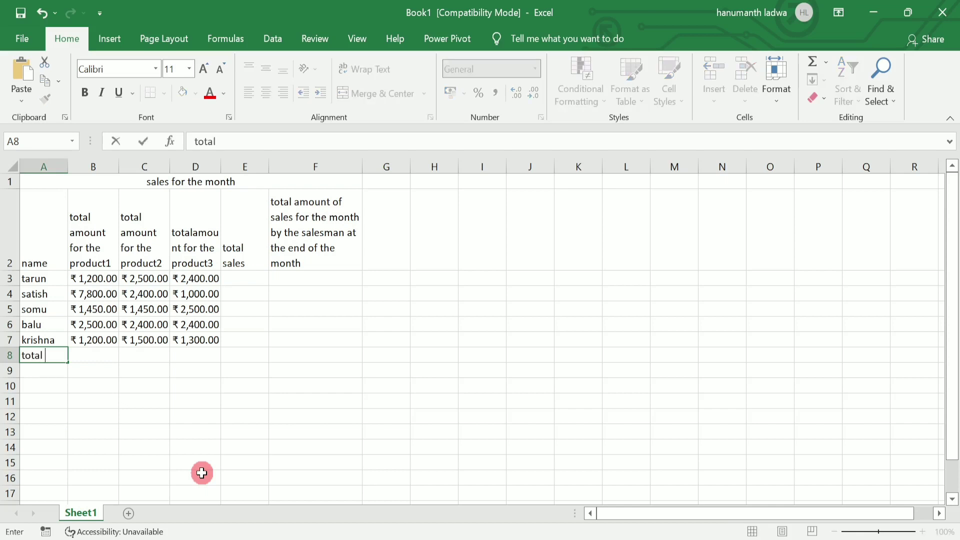
type(" of each product f")
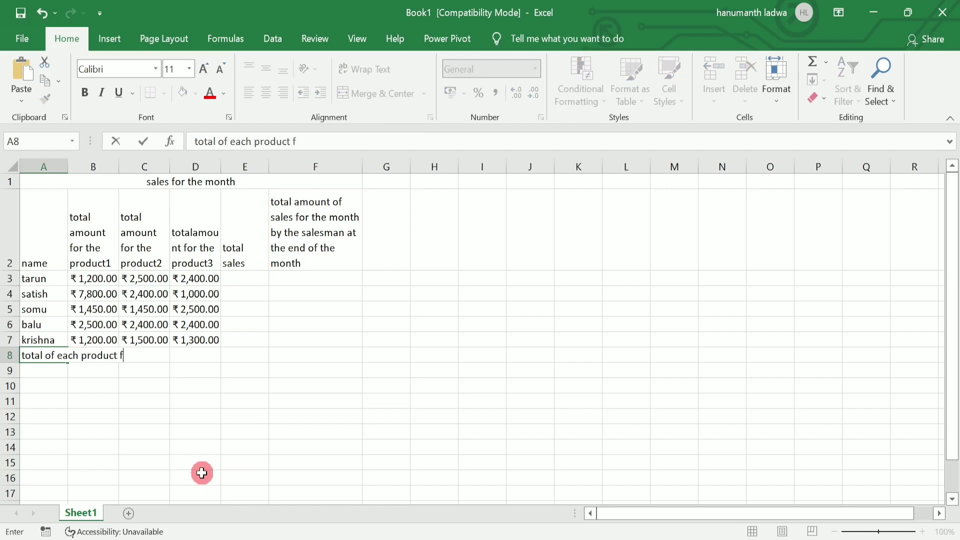
type("or one week")
key("Return")
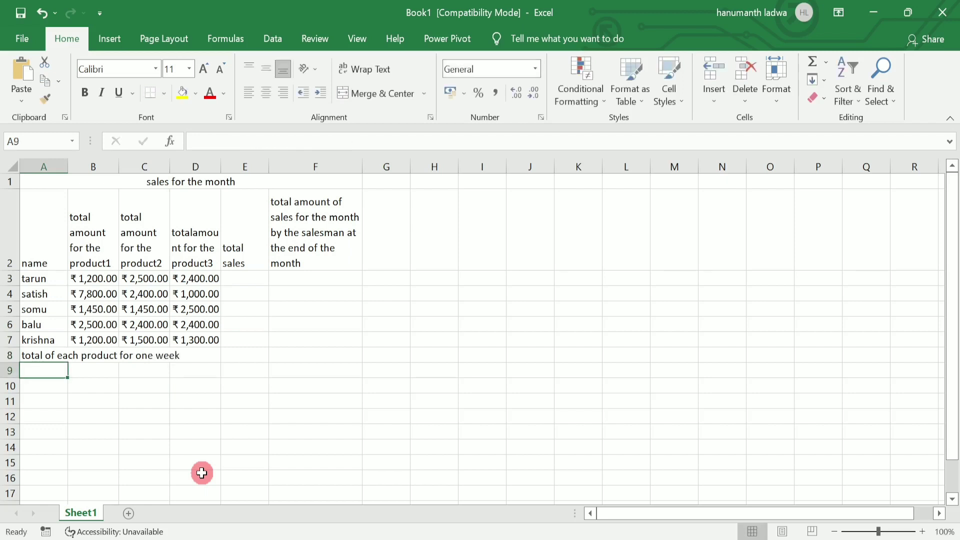
type("total ")
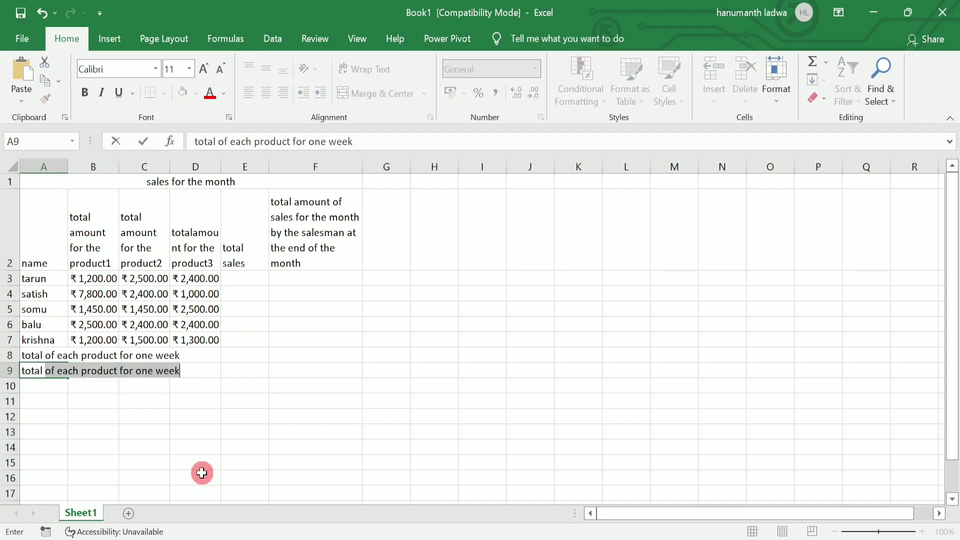
type("of each prodc")
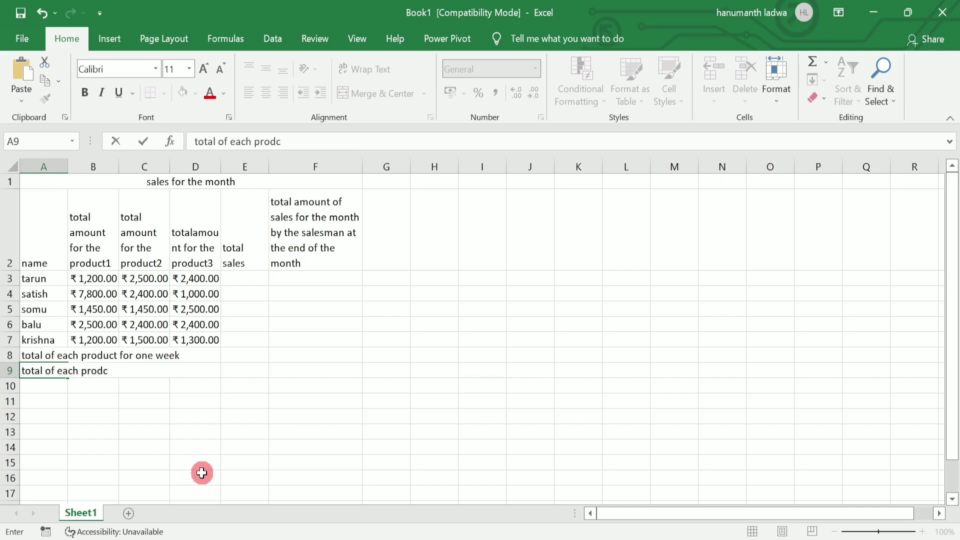
key("BackSpace")
type("uct for on")
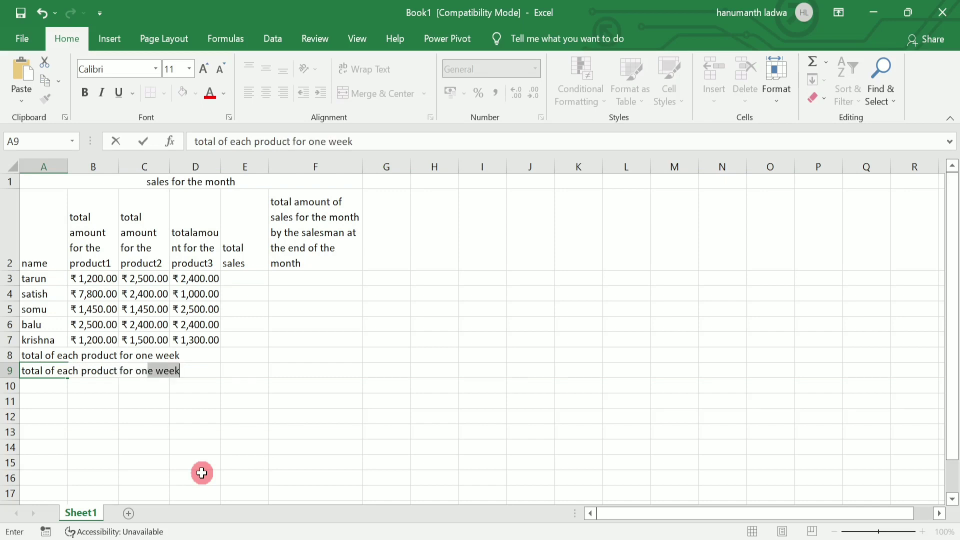
type("e month")
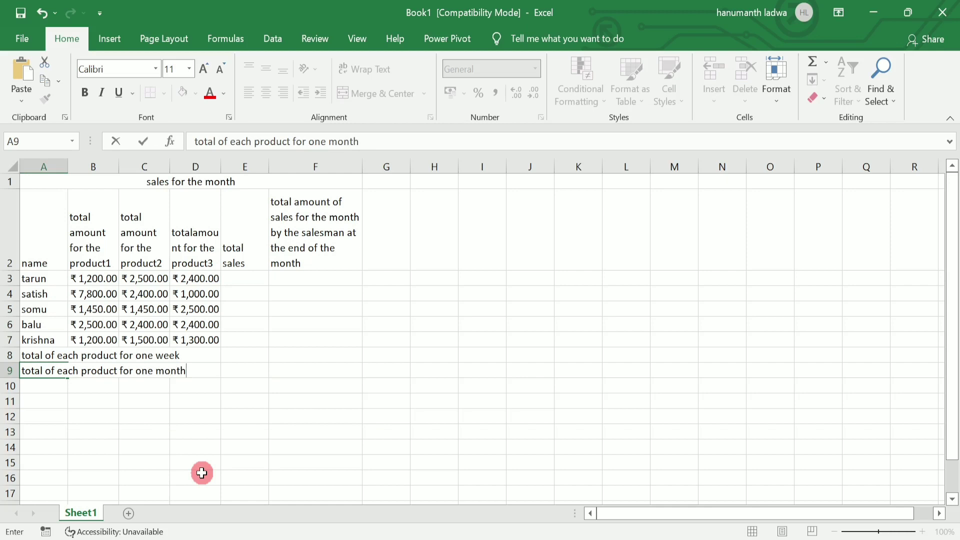
key("Return")
Wrap the text of both labels in A8 and A9.
key("Up")
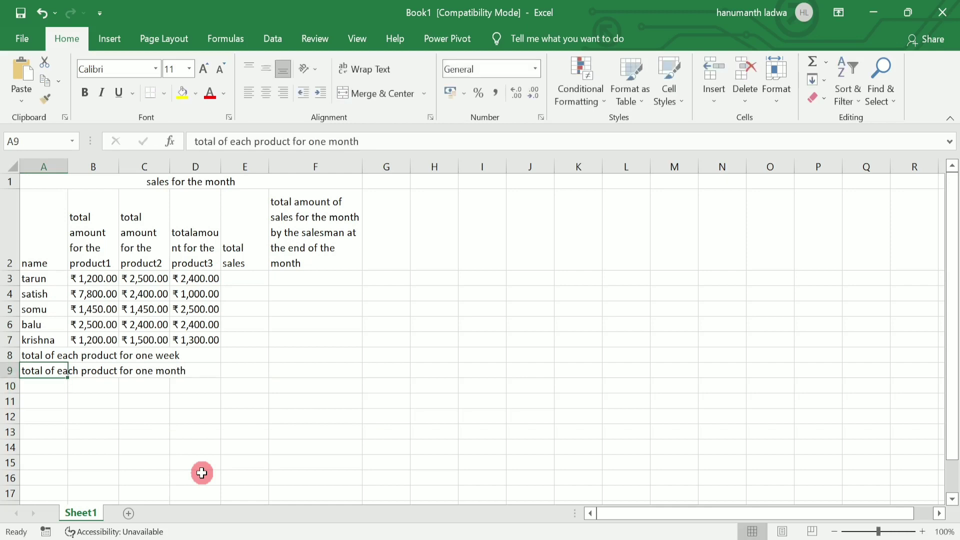
key("Up")
left_click(374, 71)
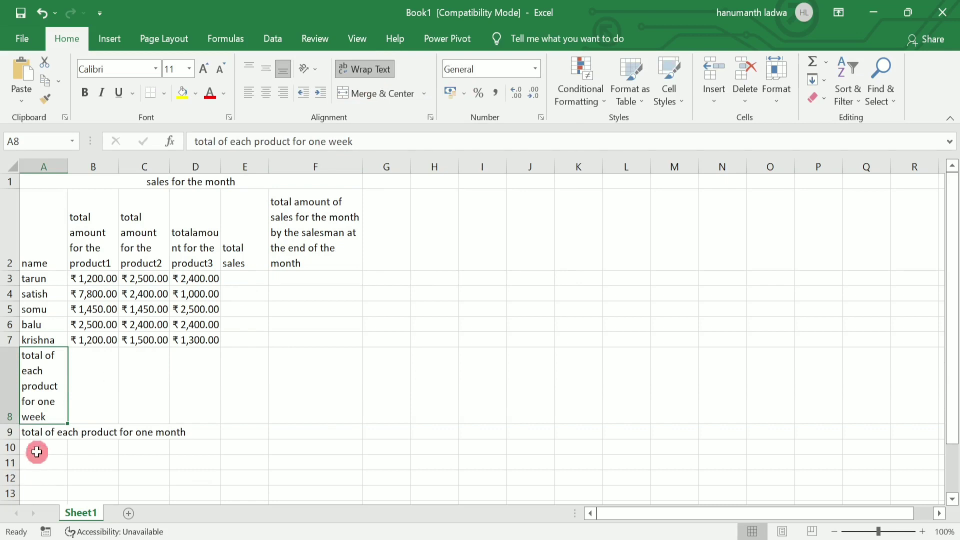
left_click(43, 432)
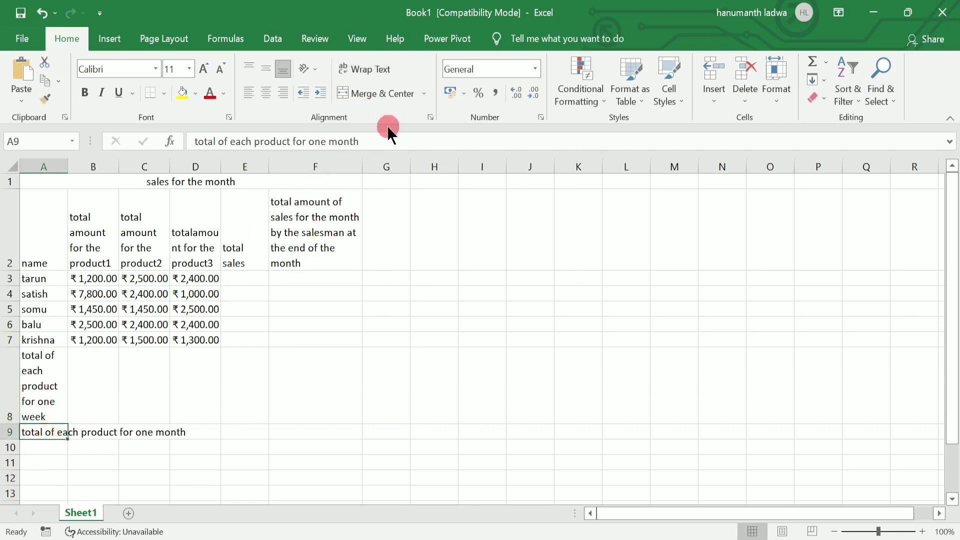
left_click(380, 74)
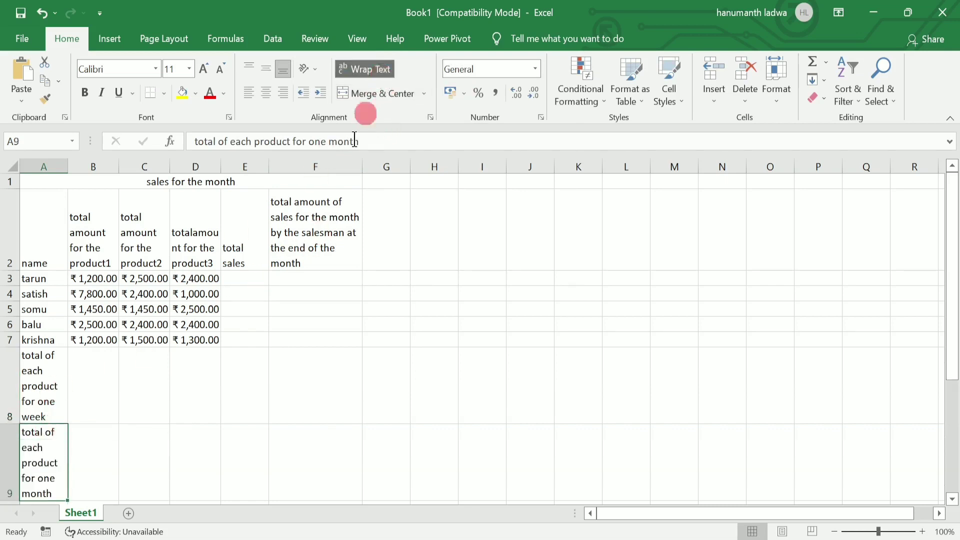
left_click(257, 276)
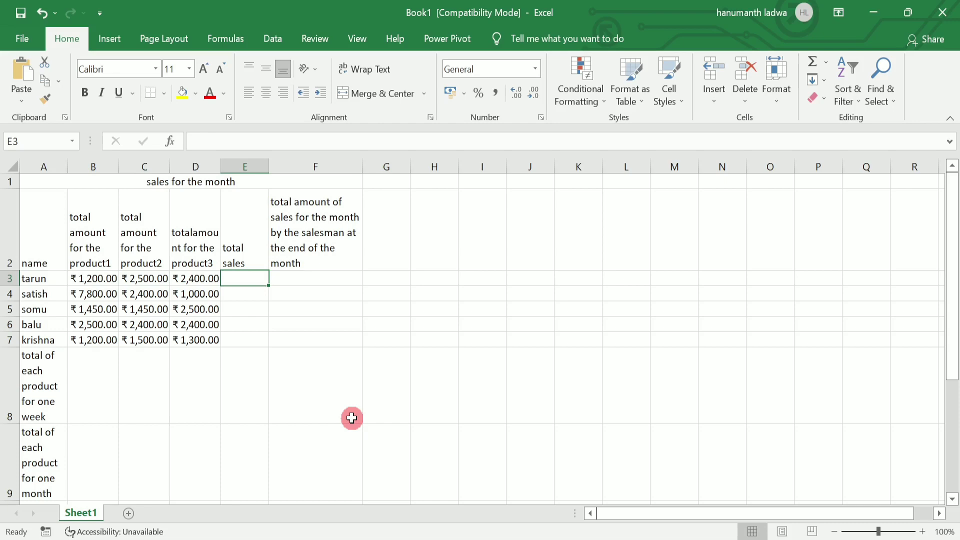
Total the first salesman's three products in E3 with the formula =B3+C3+D3.
left_click(908, 12)
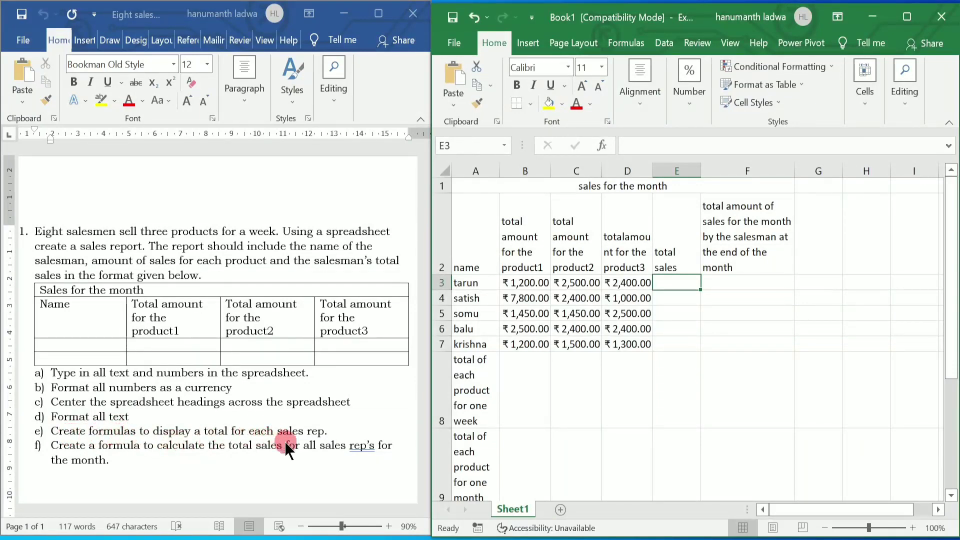
left_click(906, 16)
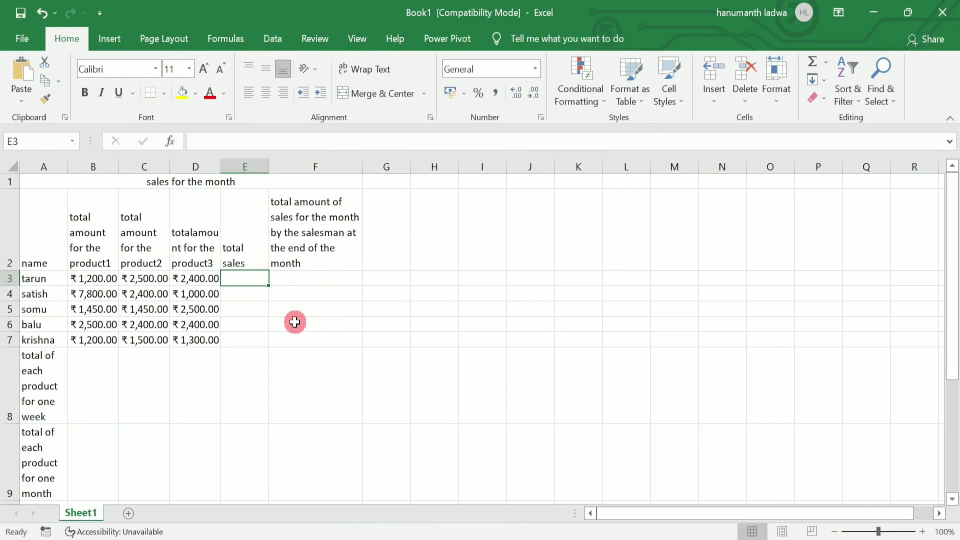
type("=")
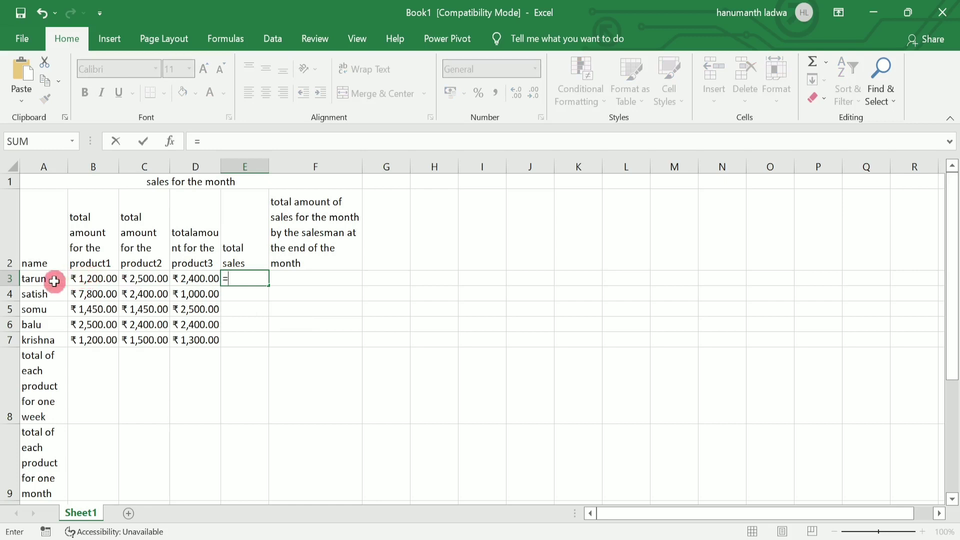
left_click(99, 281)
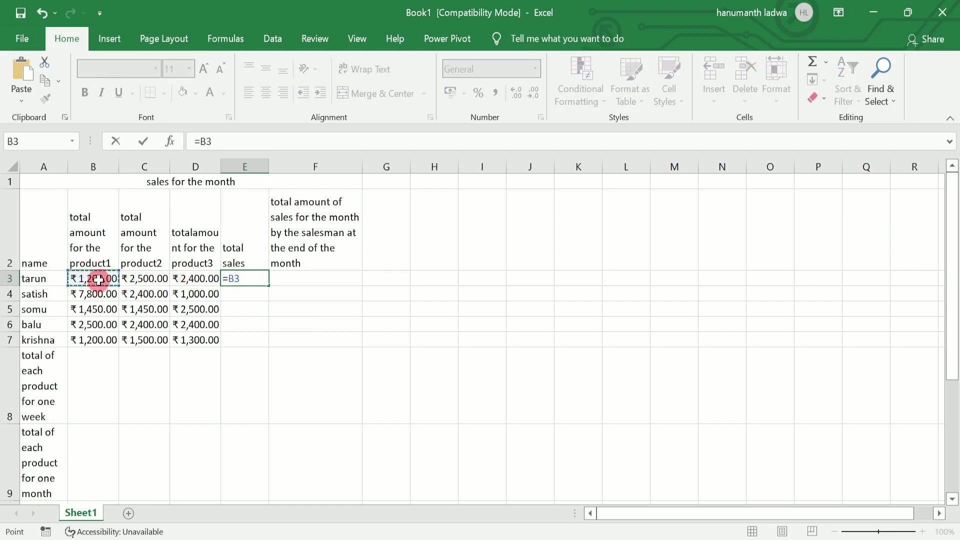
type("+")
left_click(155, 278)
type("+")
left_click(207, 279)
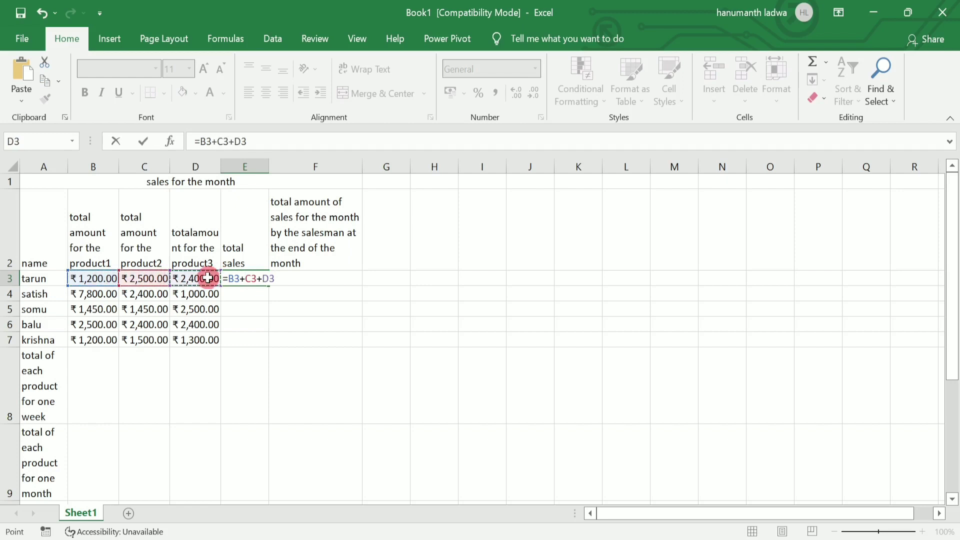
key("Return")
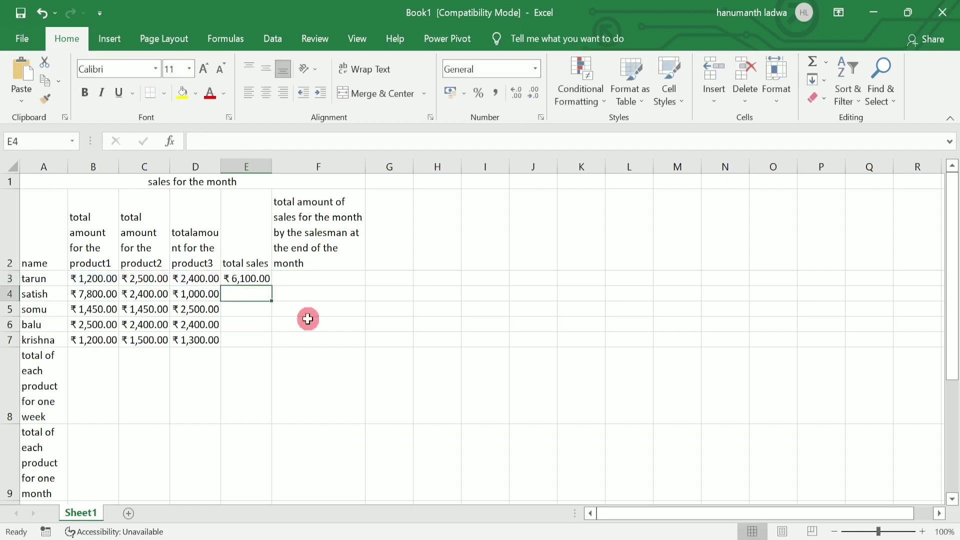
left_click(255, 278)
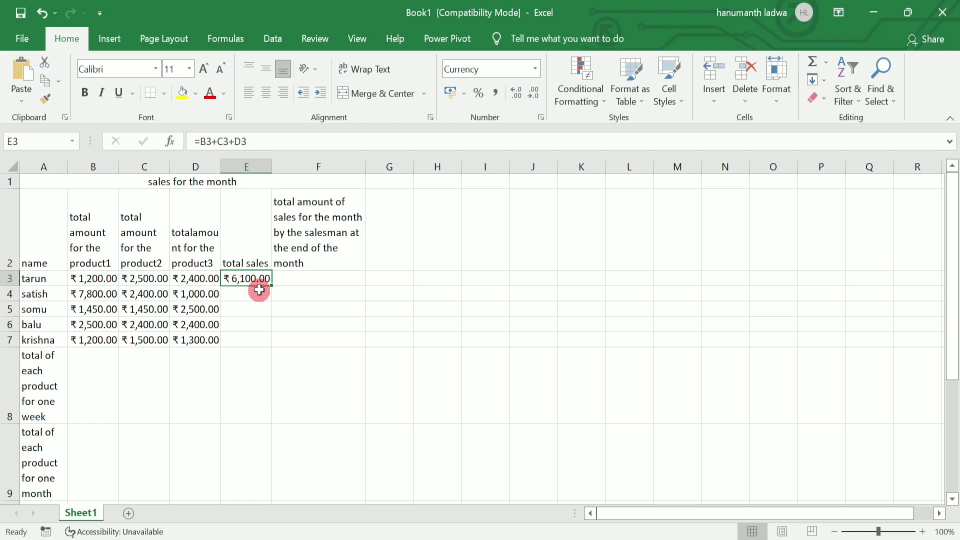
Replace the E3 formula with =SUM(B3:D3), showing ₹ 6,100.00.
type("=sum")
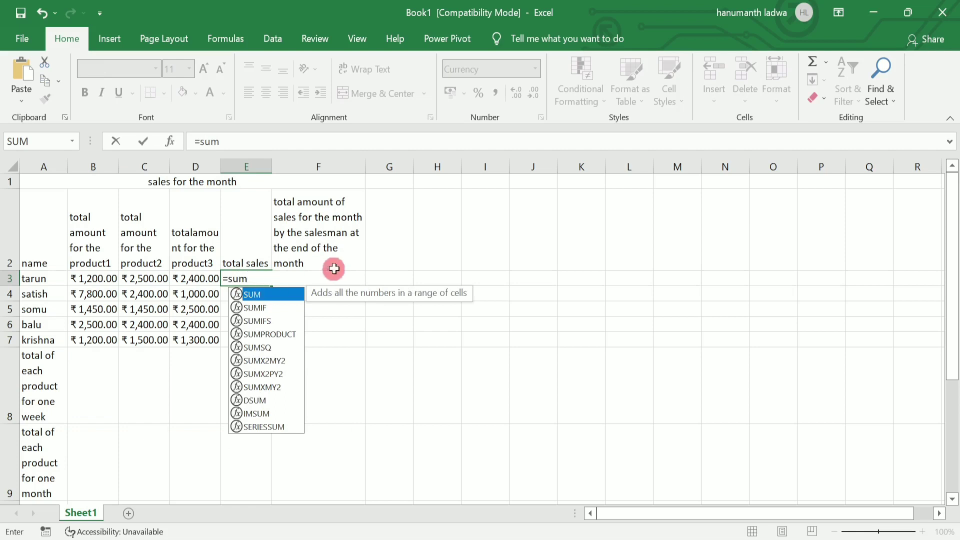
double_click(290, 300)
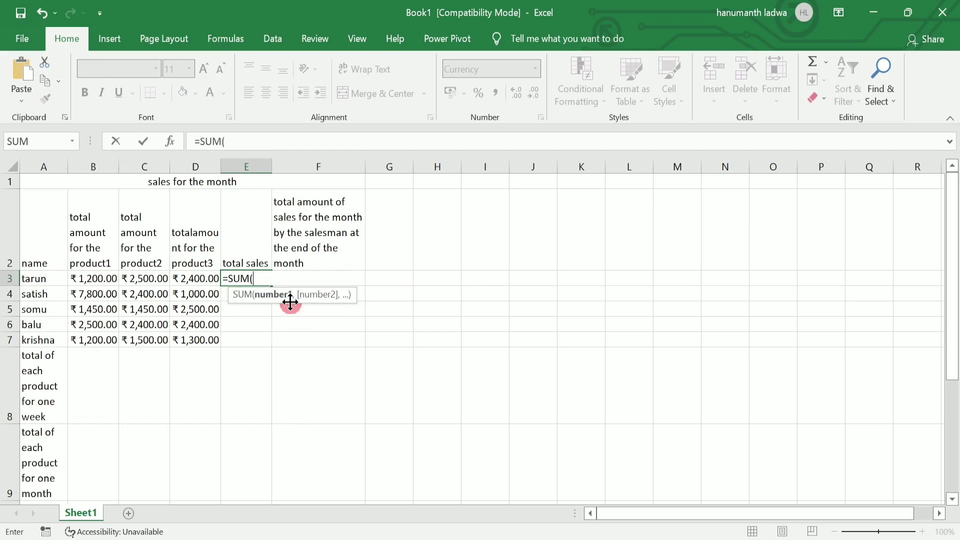
left_click(111, 270)
left_click(88, 280)
left_click(88, 280)
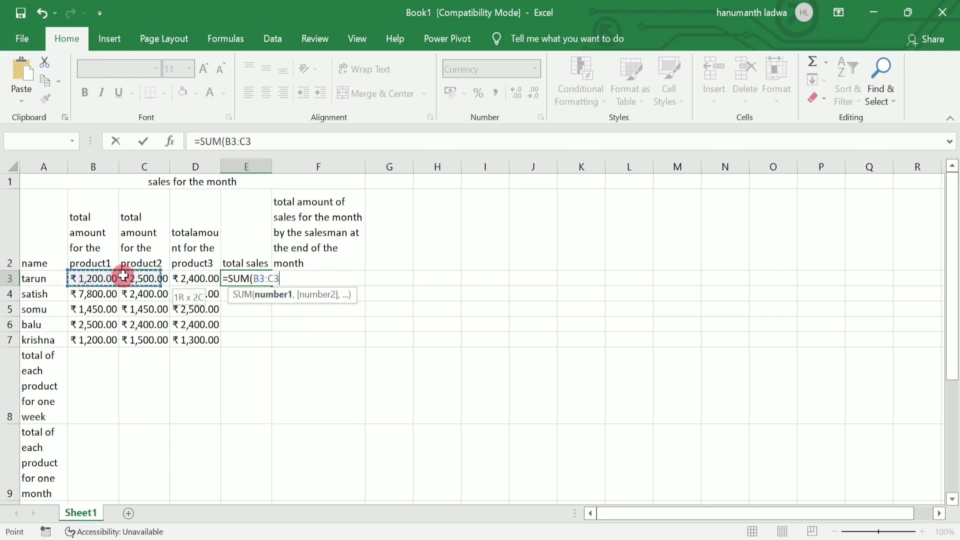
left_click_drag(151, 275, 180, 276)
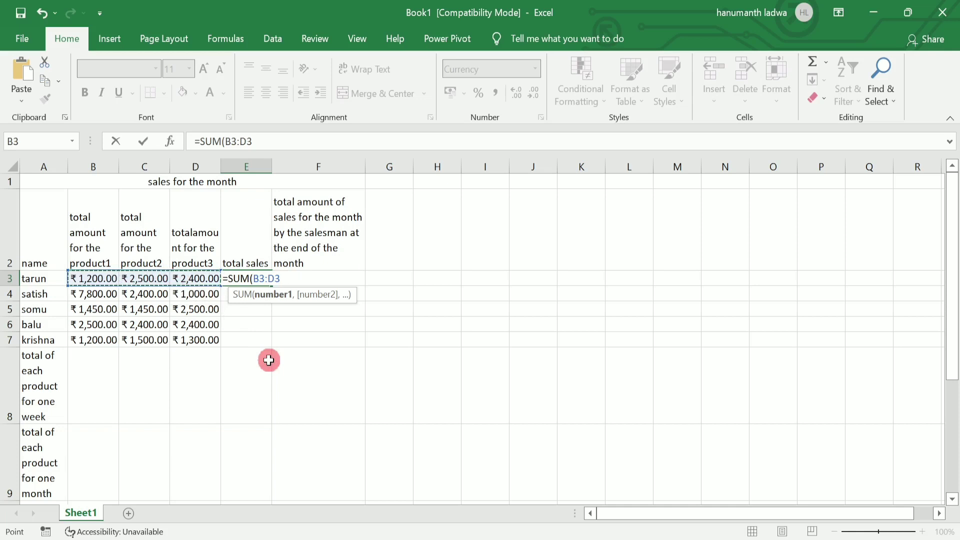
type(")")
key("Return")
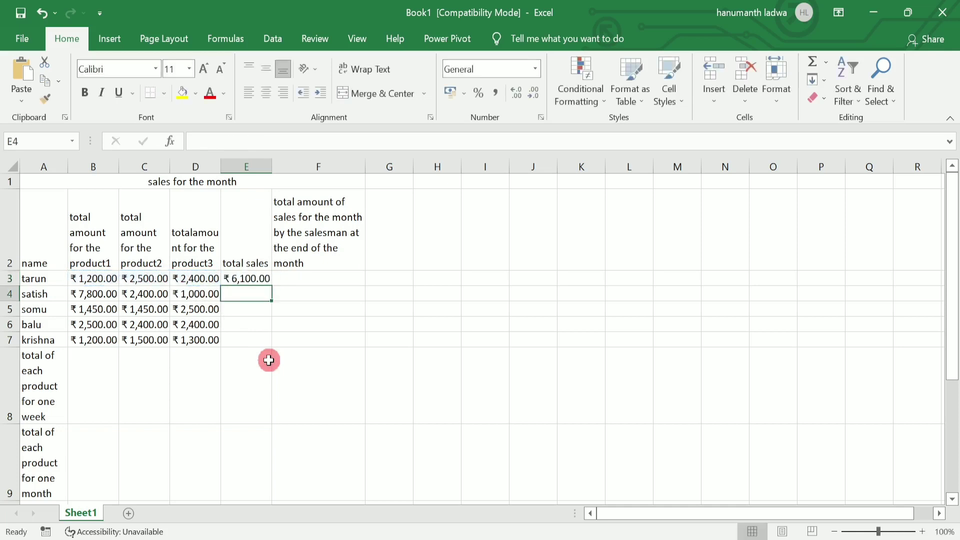
left_click(253, 276)
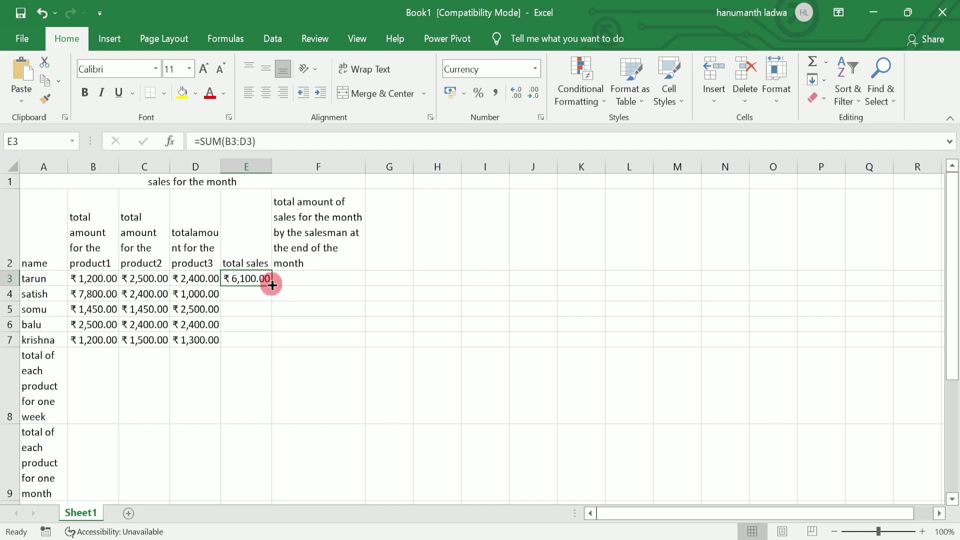
Fill the total formula down to E7 and autofit column E so ₹11,200.00 shows fully.
left_click_drag(272, 285, 273, 340)
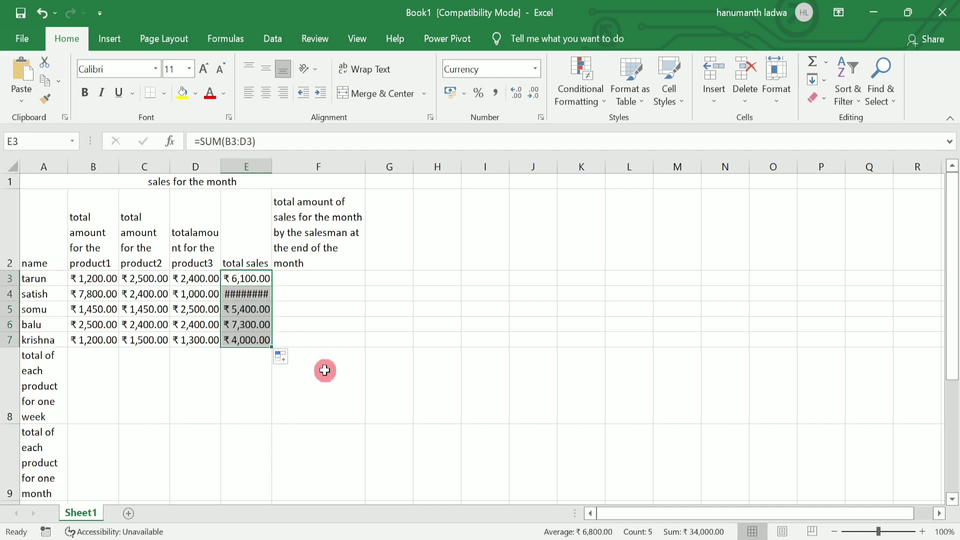
left_click(247, 298)
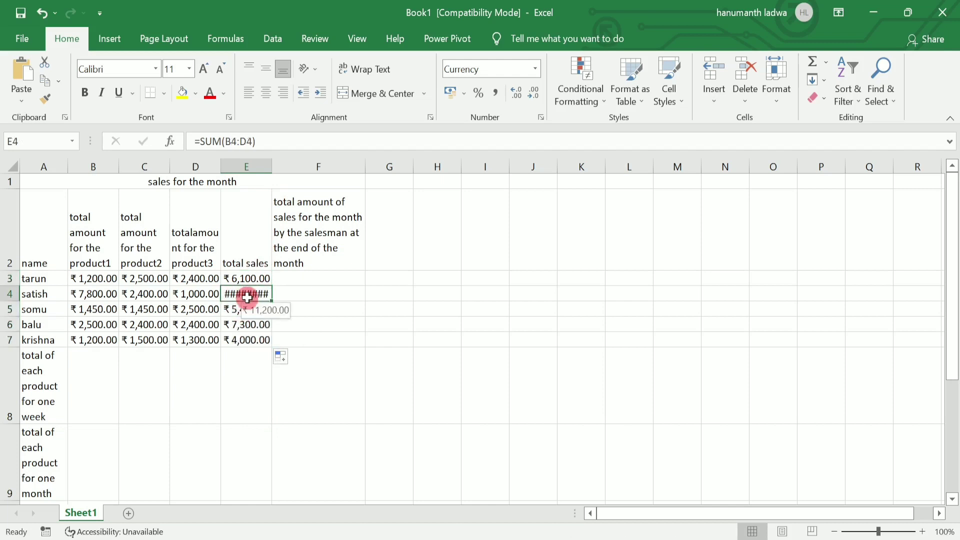
double_click(272, 165)
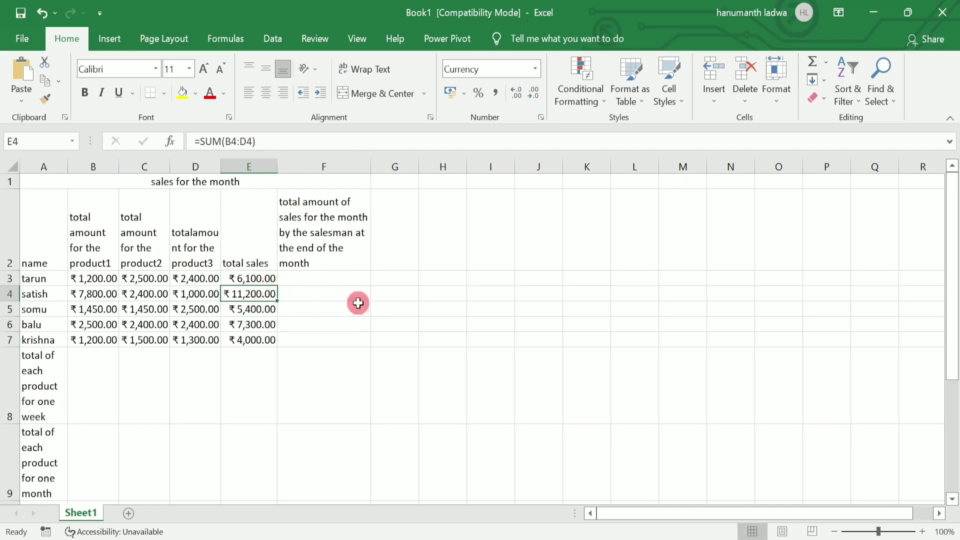
left_click(321, 276)
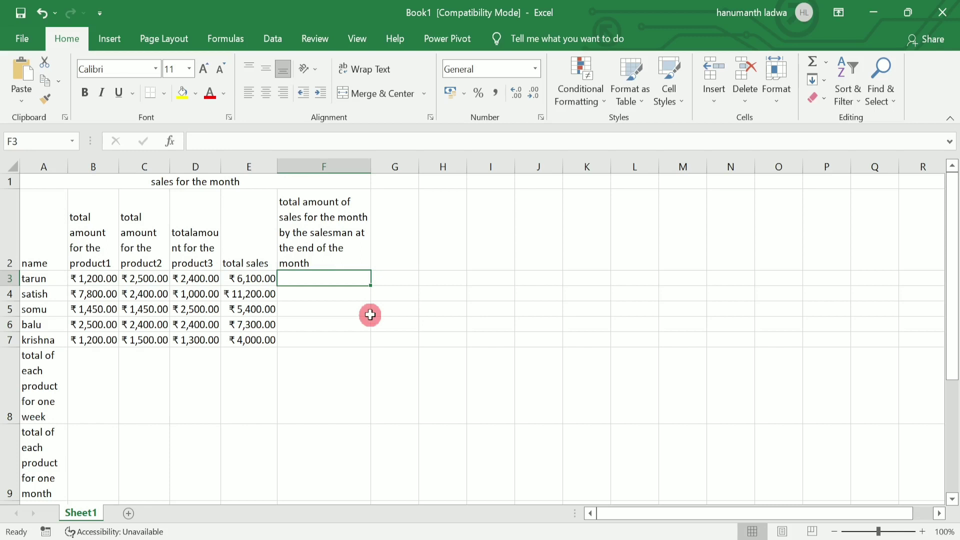
Enter =E3*4 in F3 and fill it down to F7 for all five monthly totals.
left_click(253, 277)
left_click(334, 276)
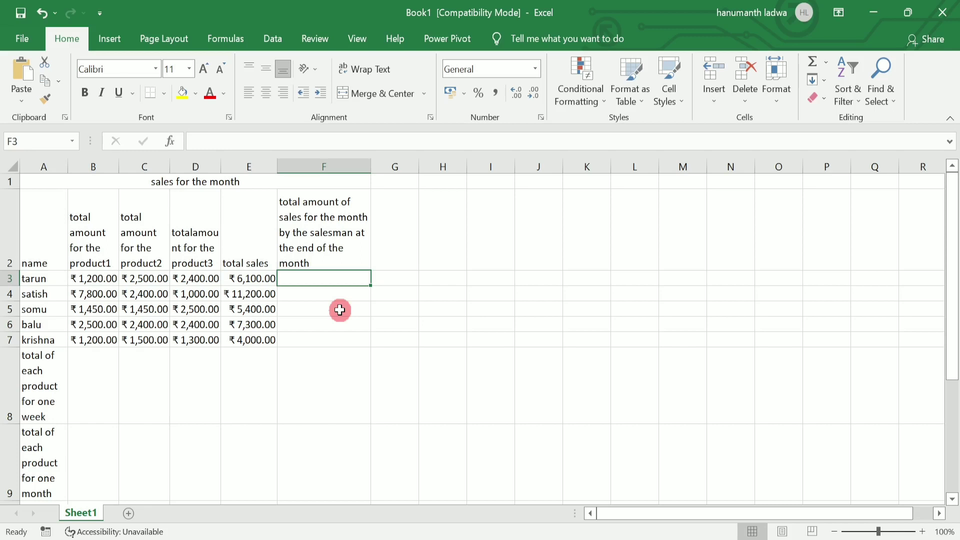
type("=")
left_click(247, 278)
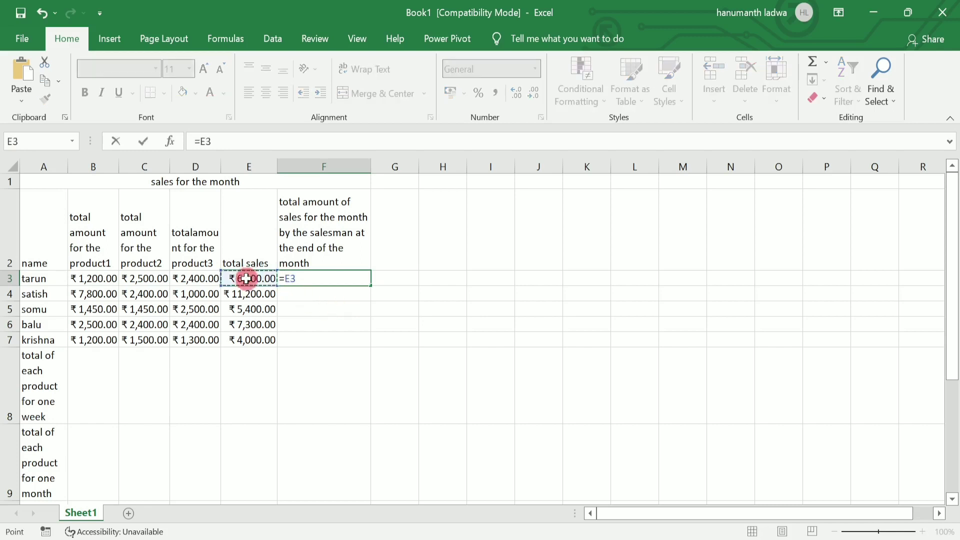
type("*")
key("Return")
left_click(305, 276)
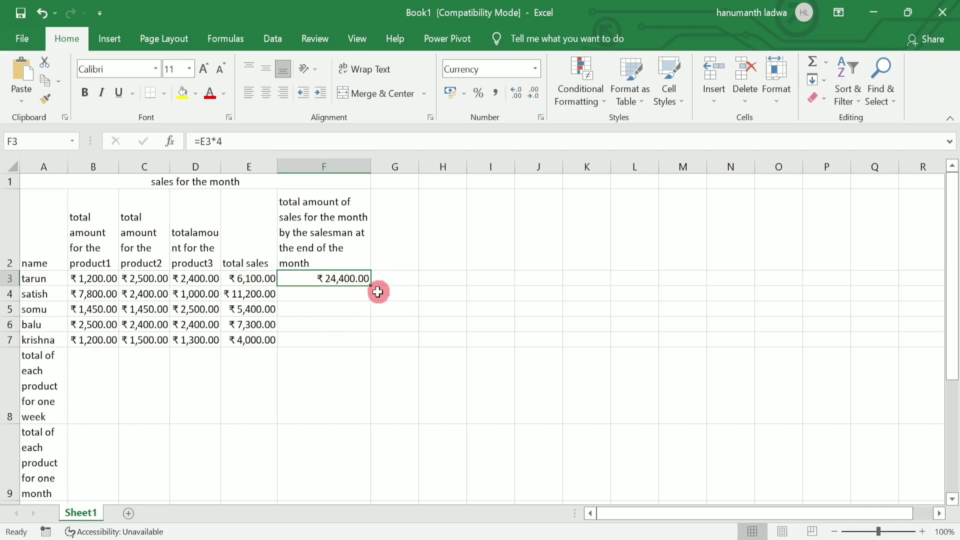
left_click_drag(371, 287, 372, 342)
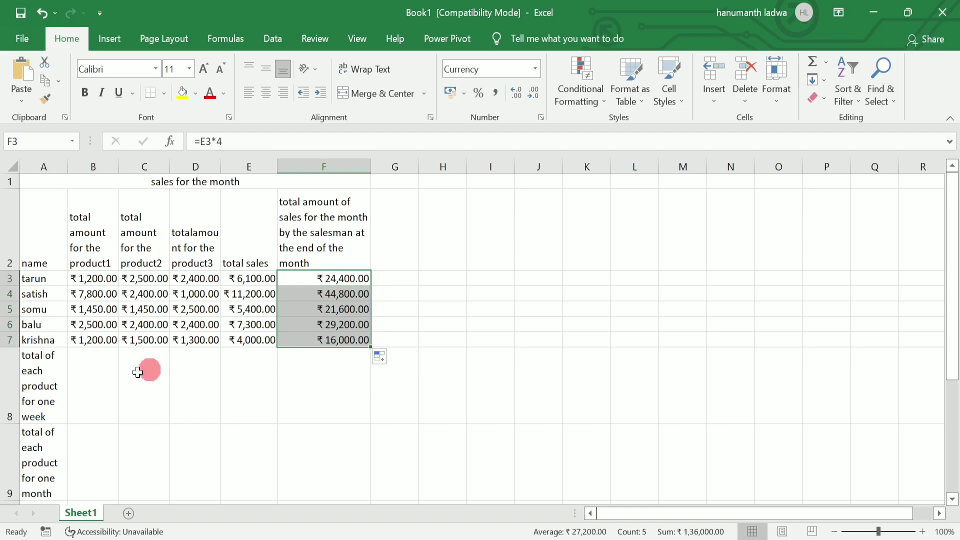
left_click(104, 381)
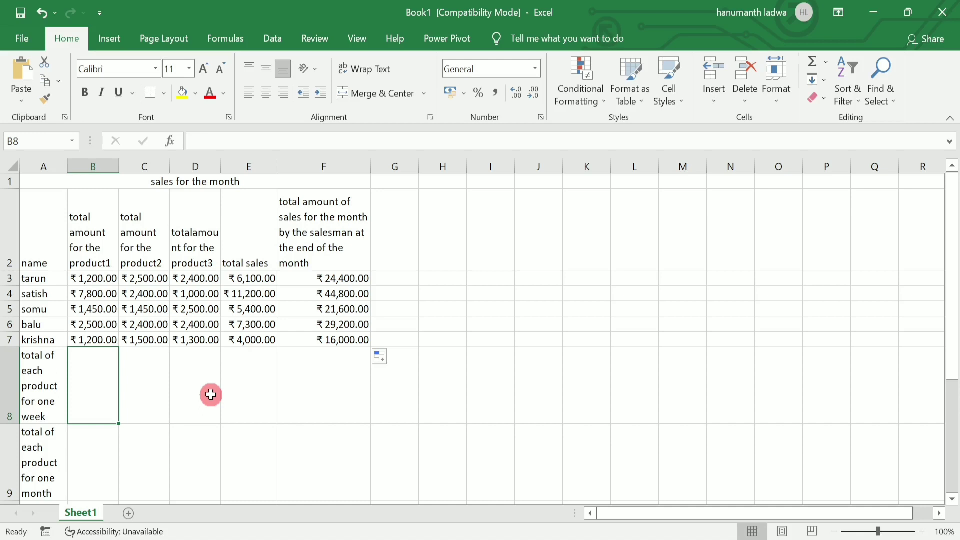
Enter =SUM(B3:B7) in B8 for product1's weekly total.
type("=")
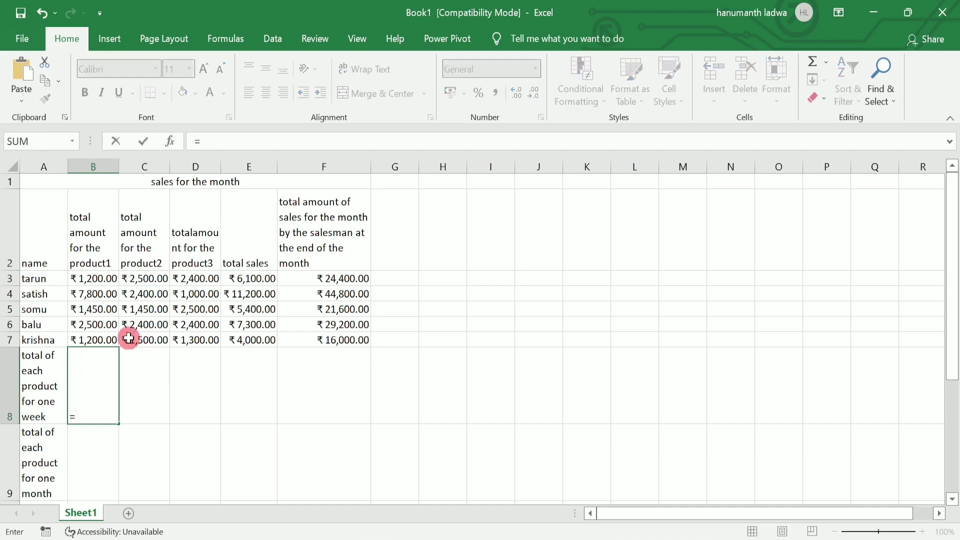
type("sum")
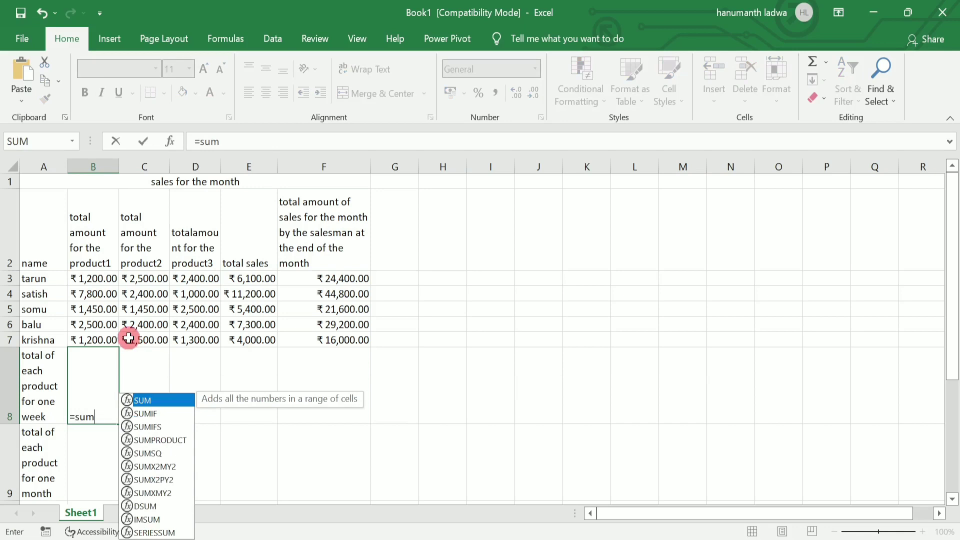
key("Tab")
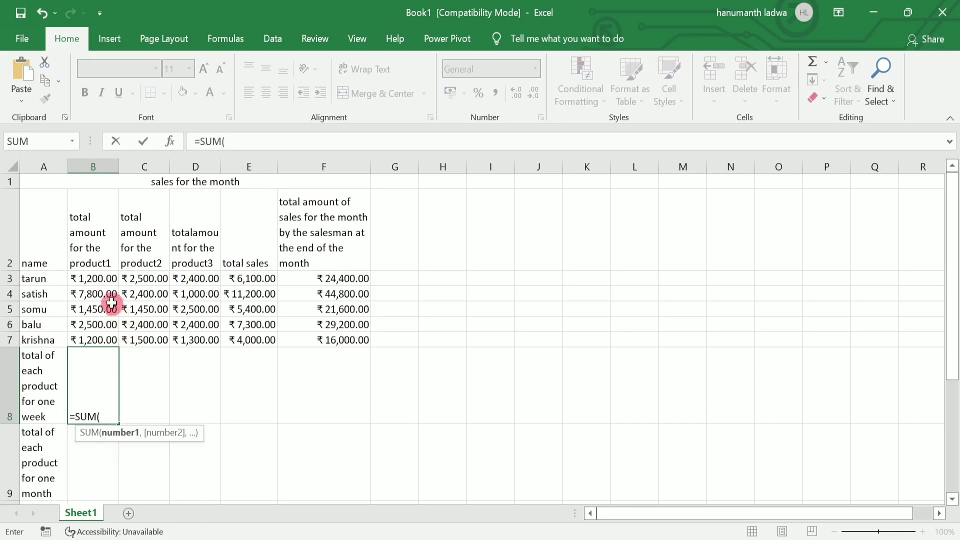
left_click(98, 279)
left_click_drag(97, 279, 96, 338)
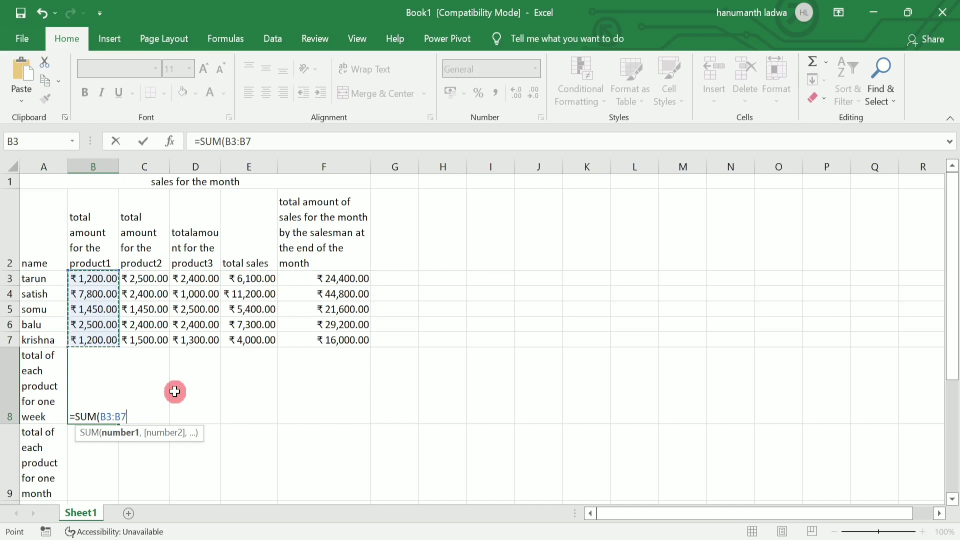
type(")")
key("Return")
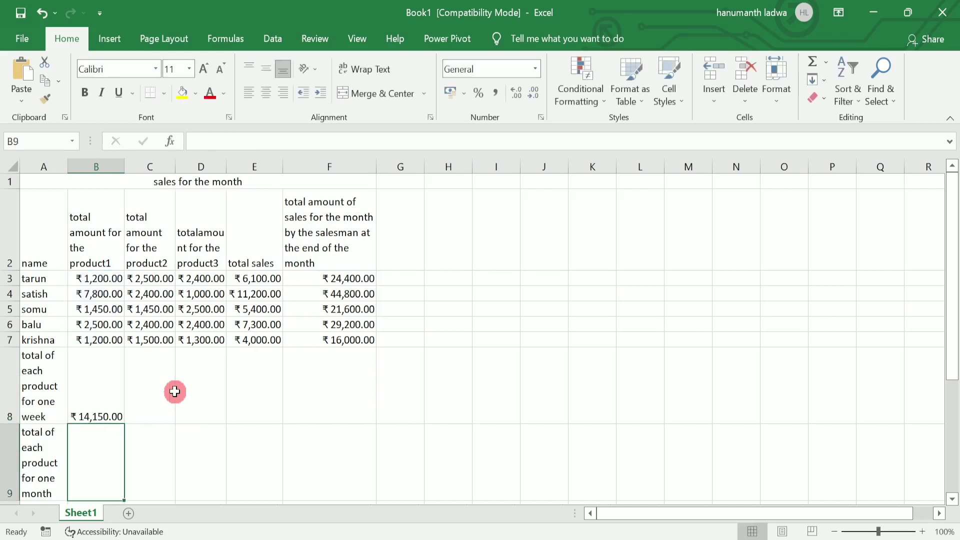
Copy the weekly SUM across to F8 and widen column C to show 10,250.00.
left_click(163, 374)
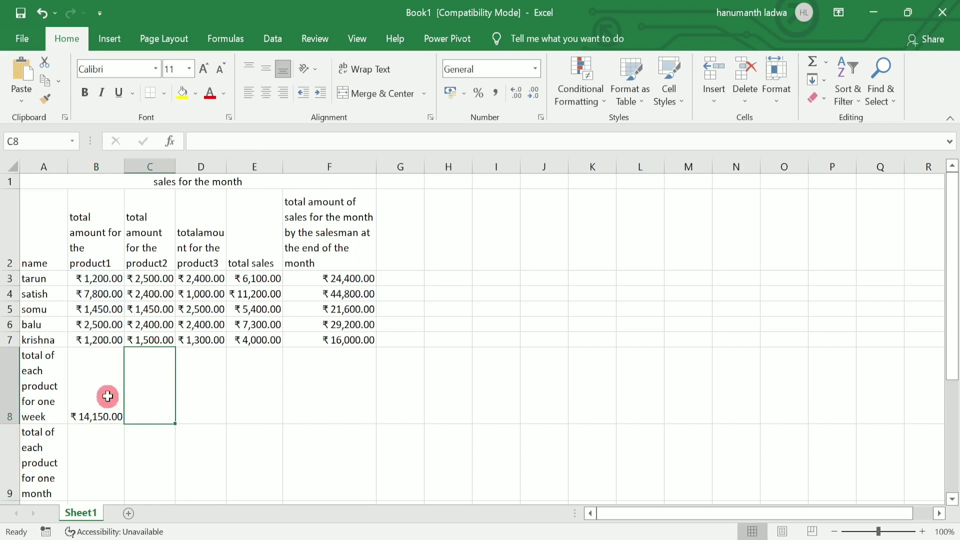
left_click(105, 395)
left_click_drag(125, 424, 357, 427)
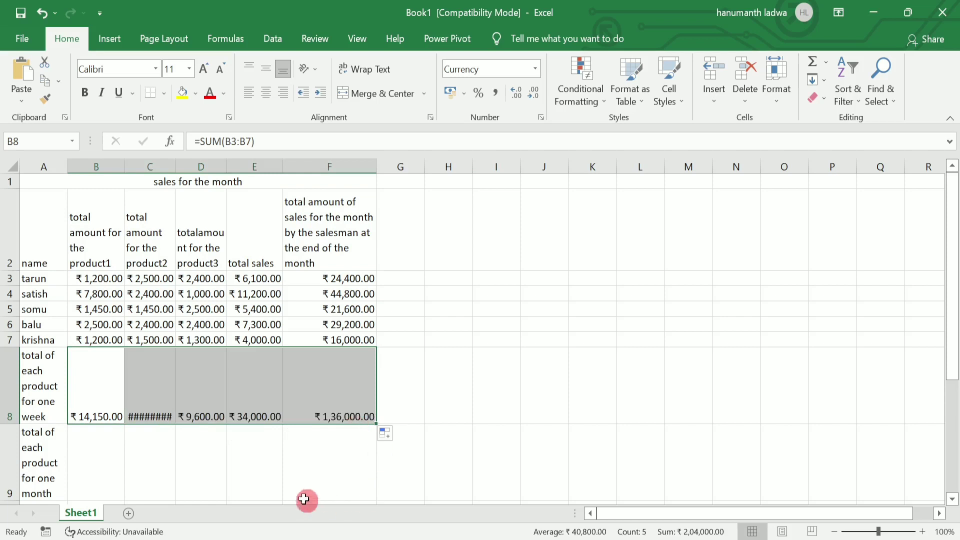
left_click(155, 414)
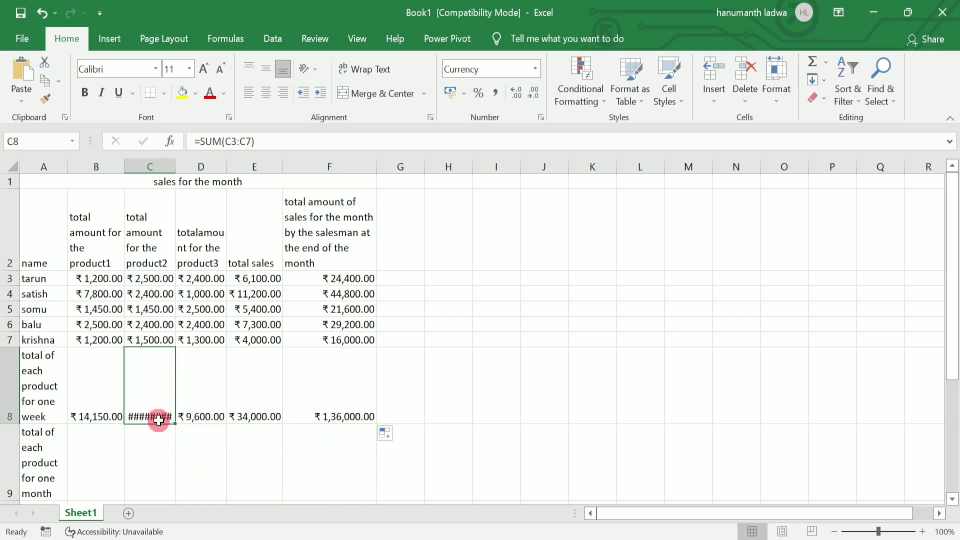
left_click_drag(175, 167, 181, 167)
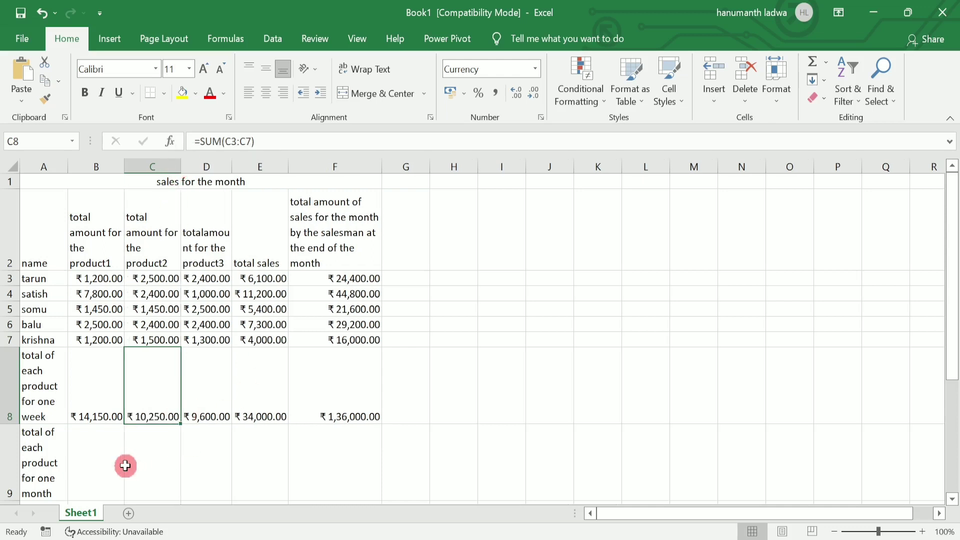
left_click(108, 458)
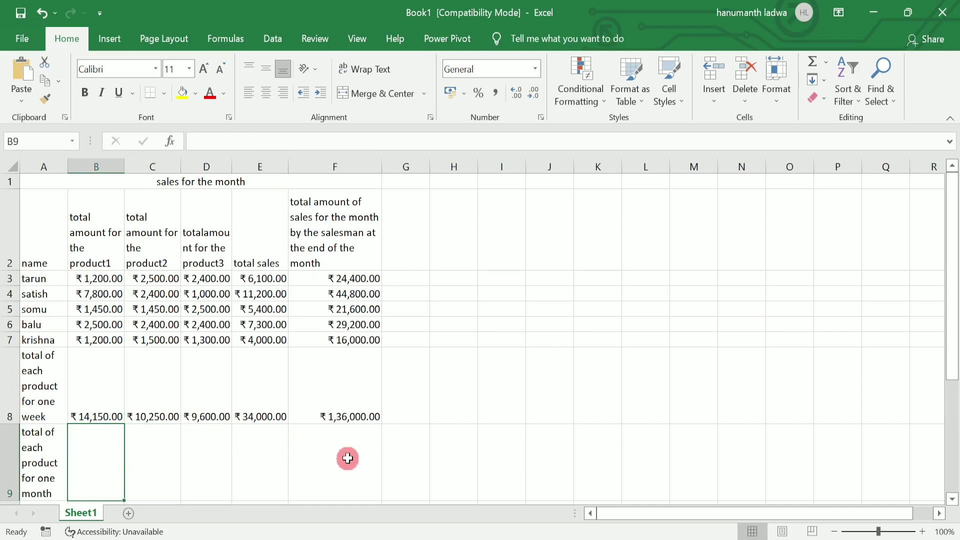
Enter =B8*4 in B9 and copy it across to F9.
type("=")
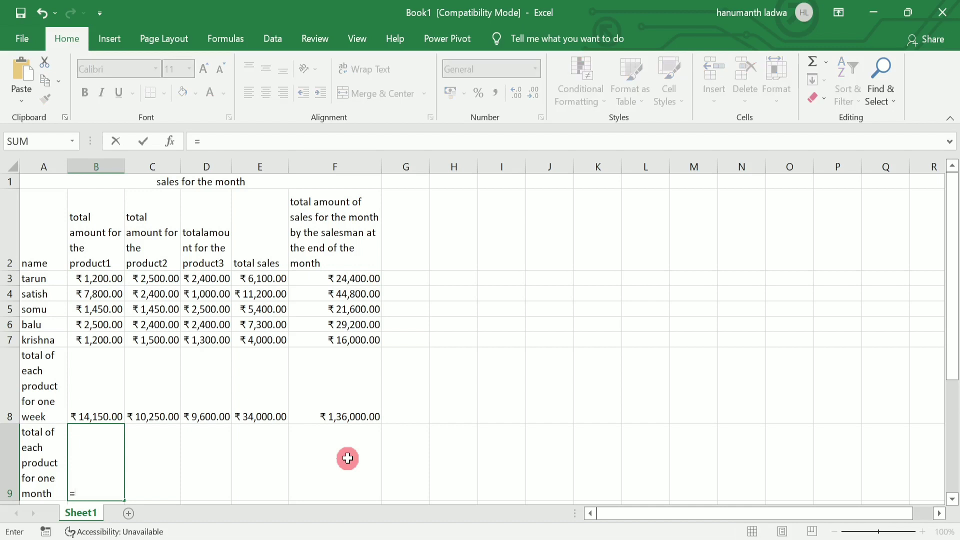
left_click(104, 402)
type("*")
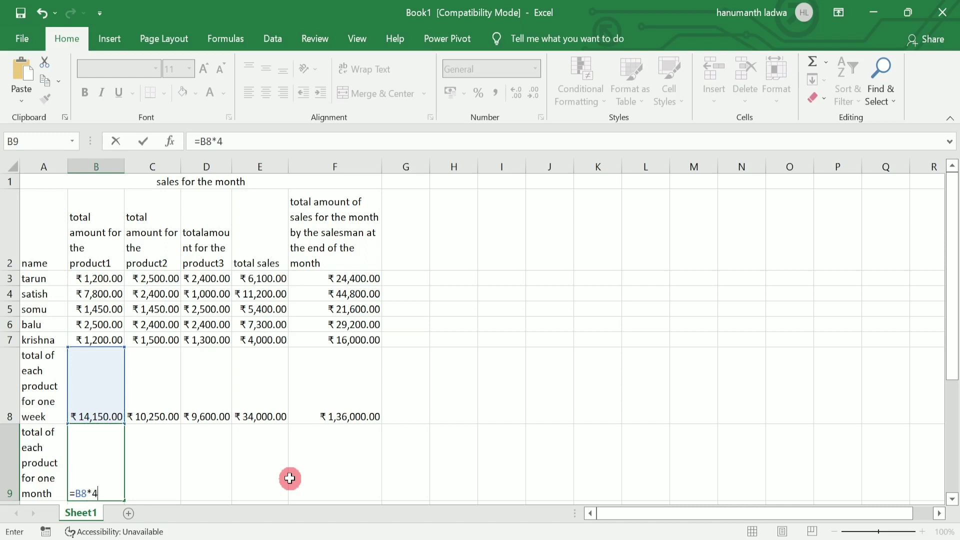
key("Tab")
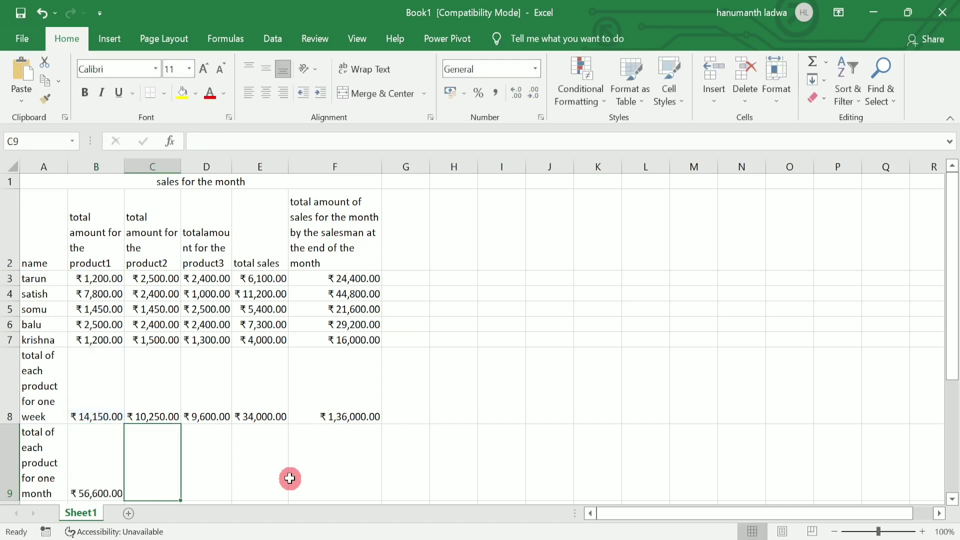
key("Left")
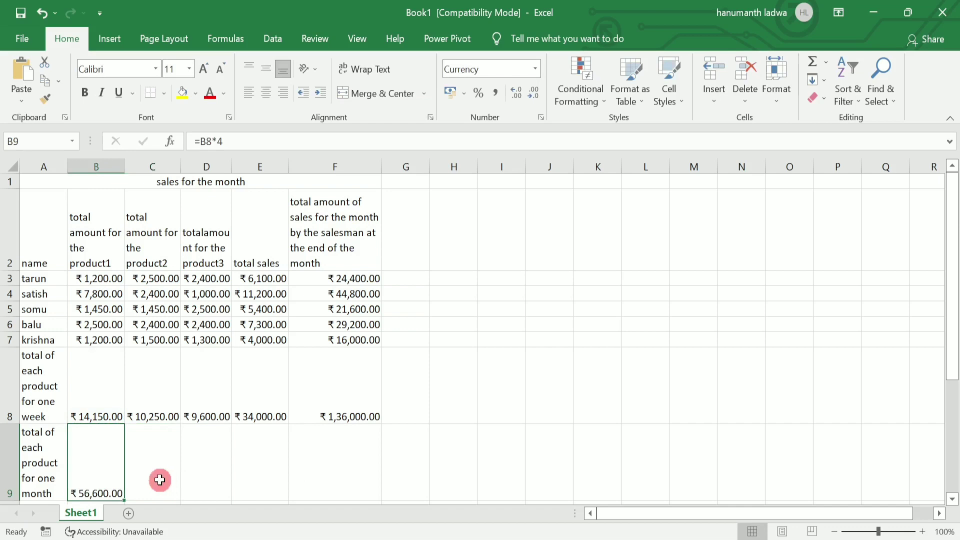
left_click_drag(122, 500, 365, 496)
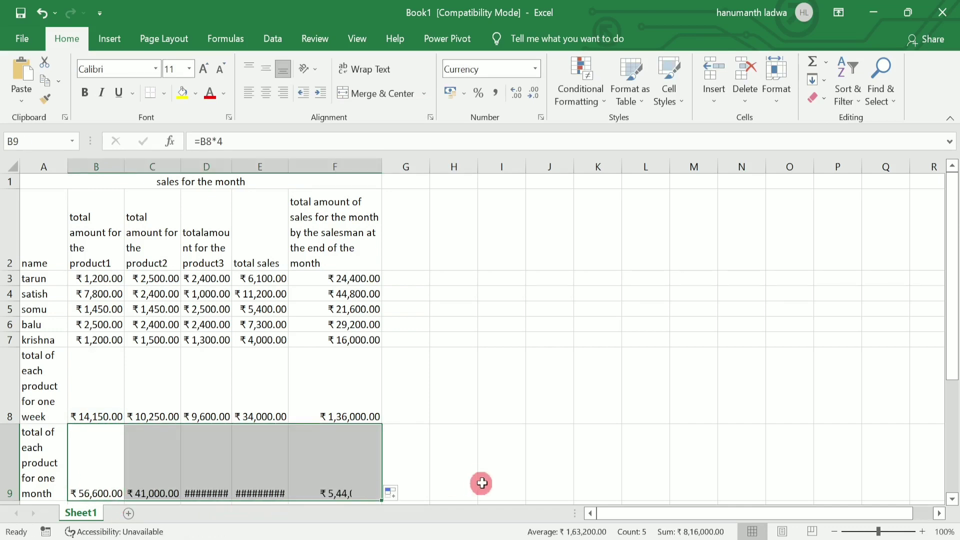
AutoFit columns E and D so 1,36,000.00 and 38,400.00 show, then select A1:F9.
double_click(289, 166)
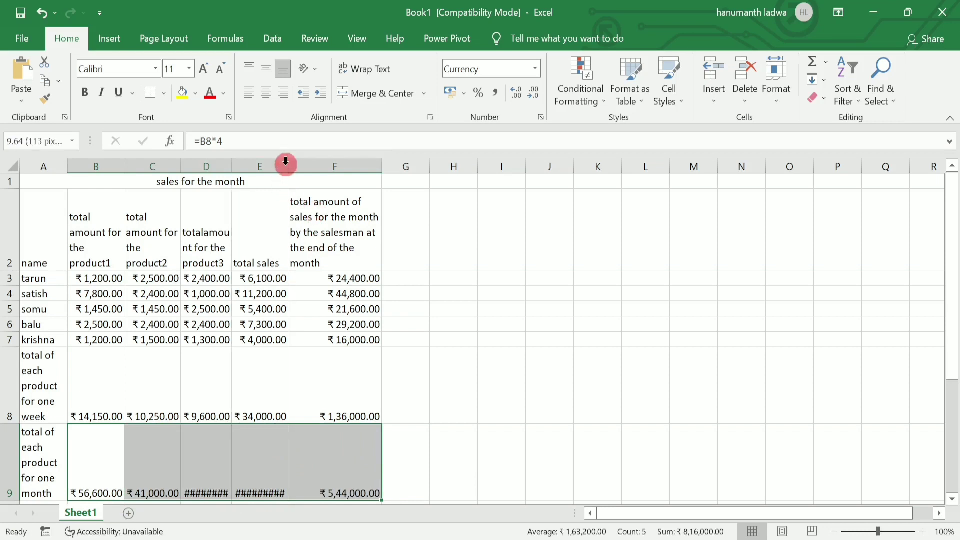
double_click(233, 168)
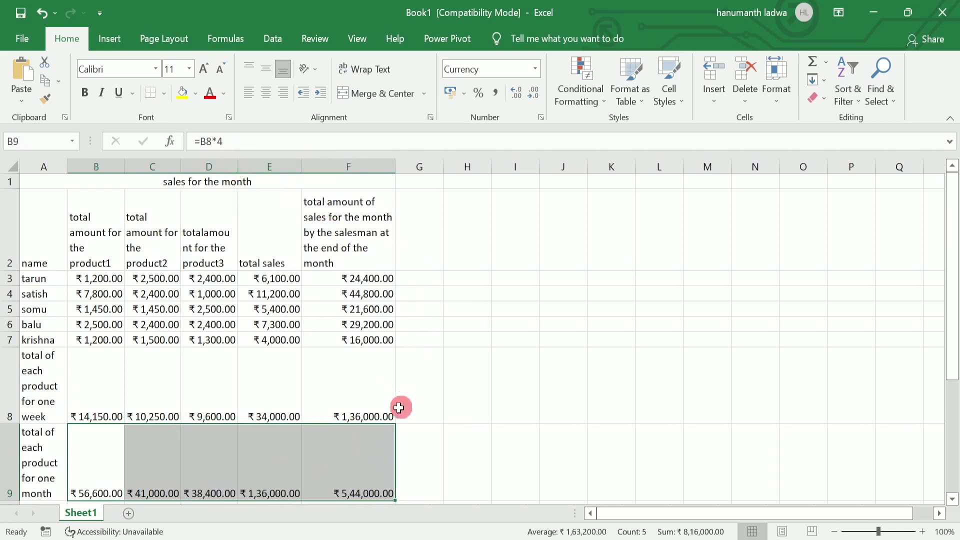
left_click(375, 442)
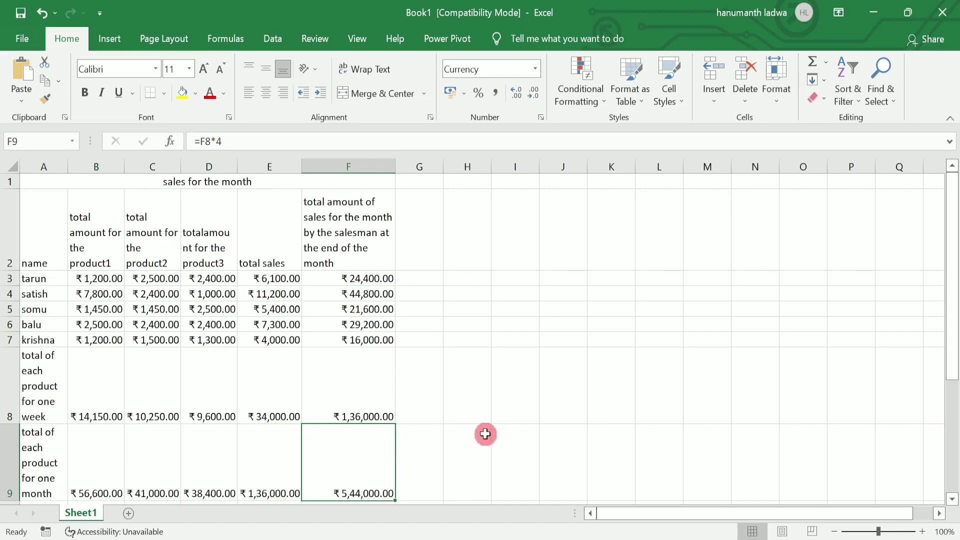
left_click_drag(81, 186, 250, 399)
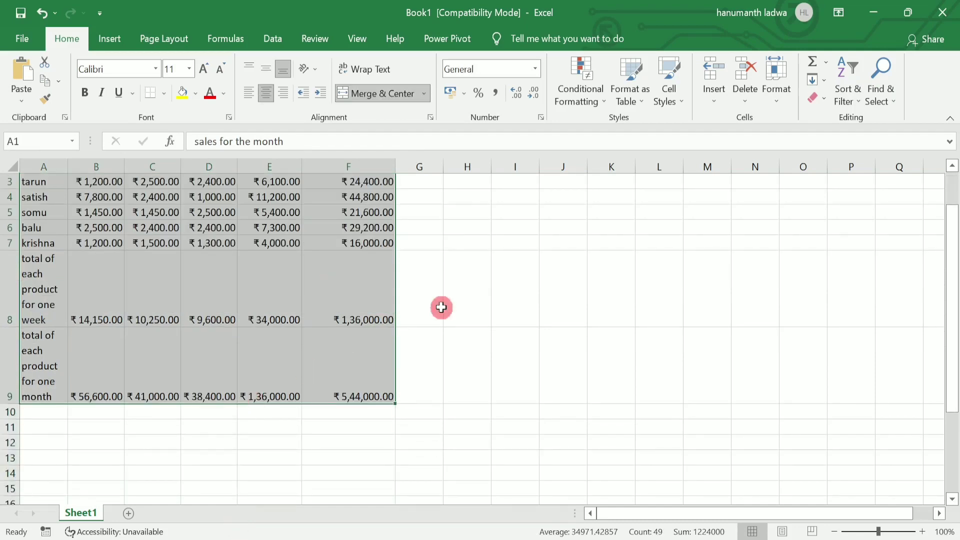
Apply All Borders to every cell of the A1:F9 table.
scroll(442, 307, "up", 1)
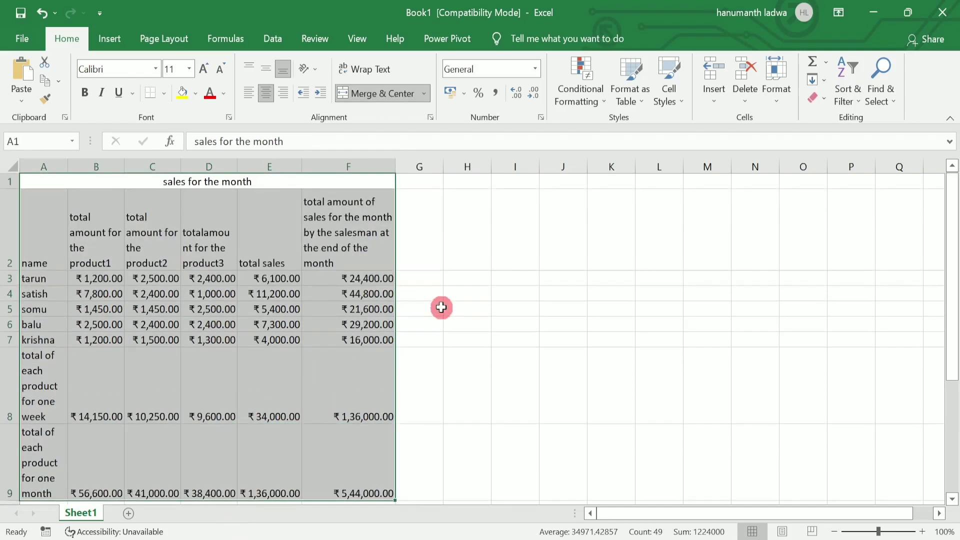
left_click(163, 94)
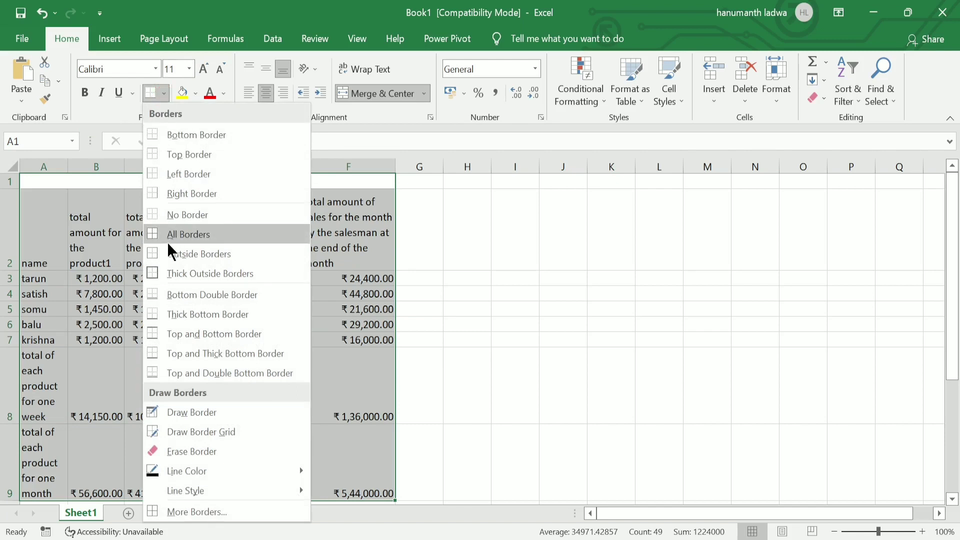
left_click(215, 233)
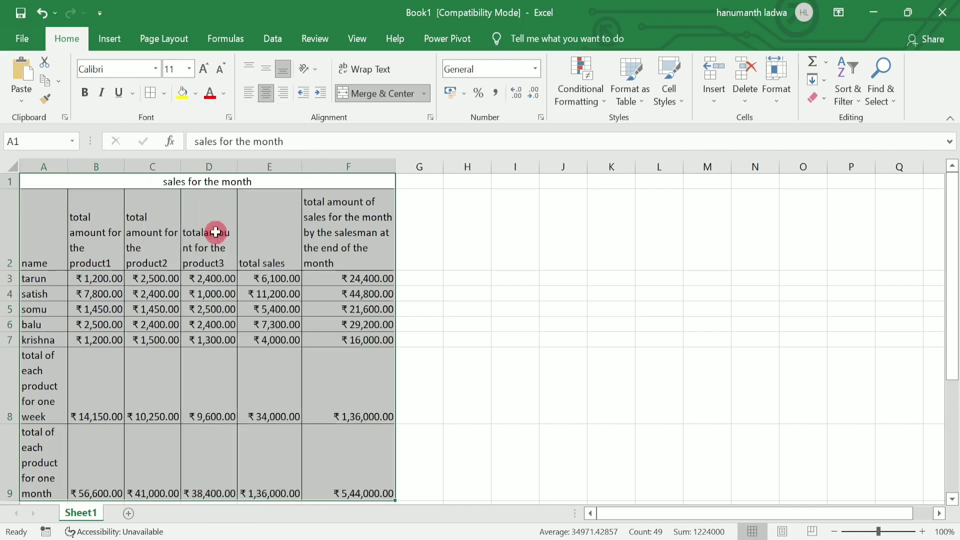
left_click(180, 180)
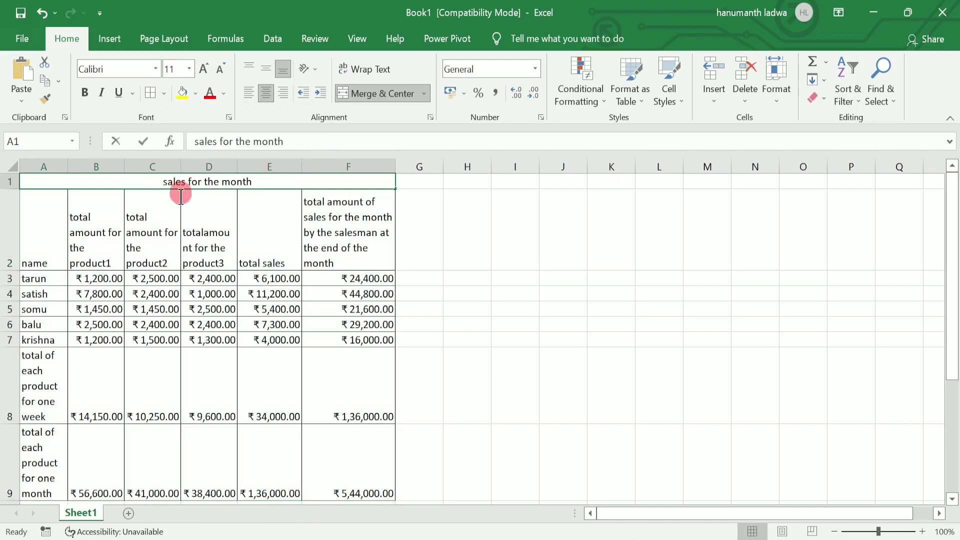
Make the title and column headings in A1:F2 bold.
left_click(60, 191)
left_click_drag(69, 182, 383, 240)
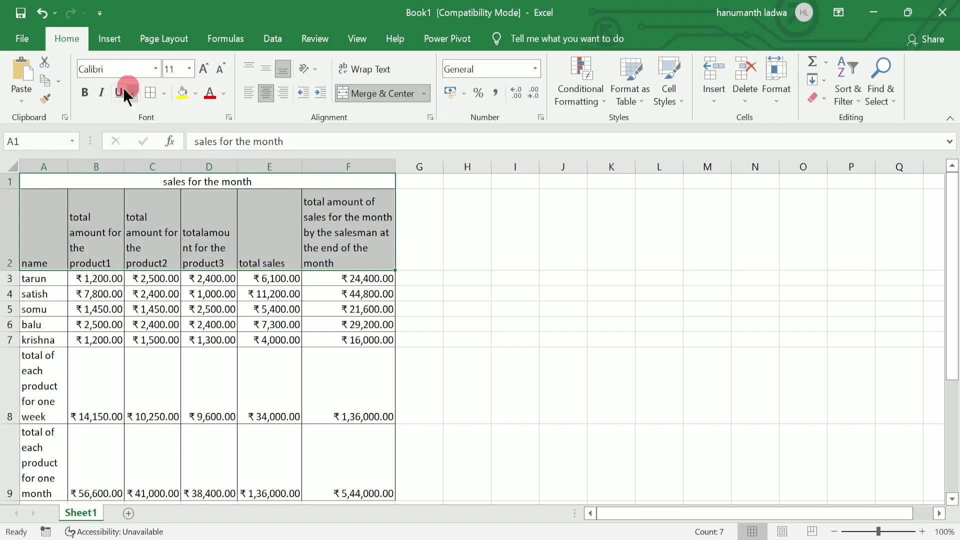
left_click(85, 92)
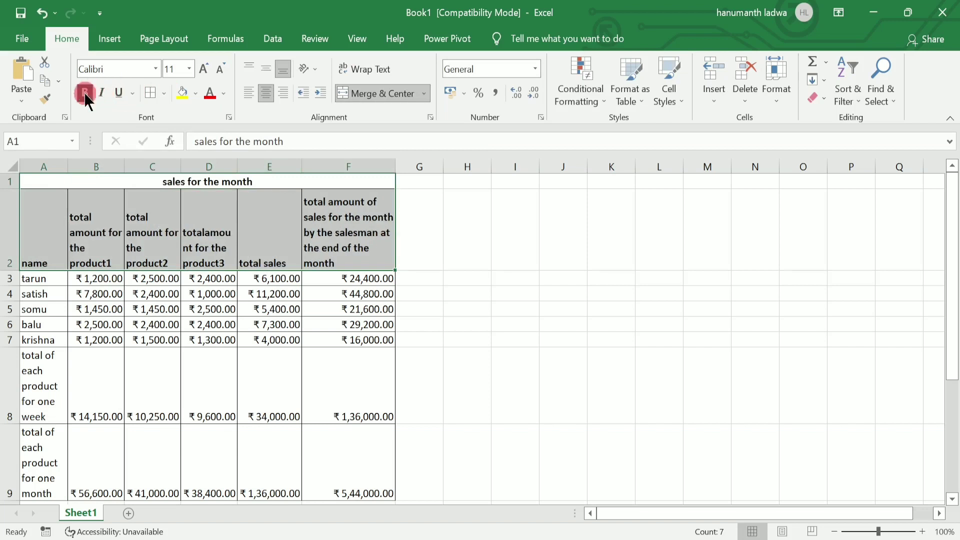
left_click(427, 258)
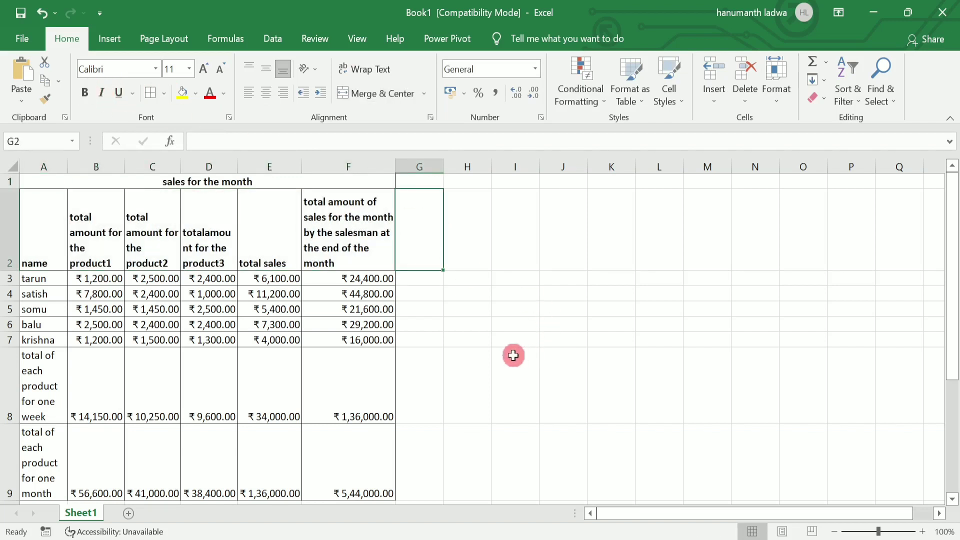